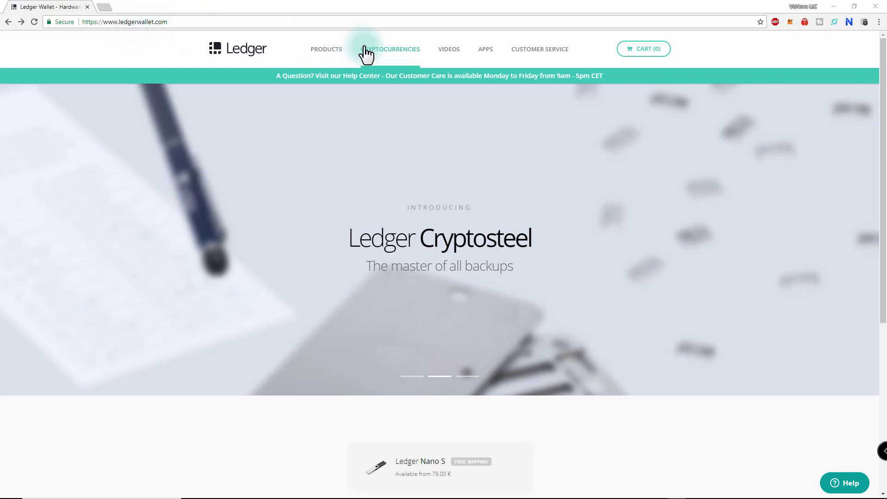
- Find Ledger Manager among the management apps on the Ledger website and open its Chrome Web Store page
{"action": "left_click", "coordinate": [487, 51]}
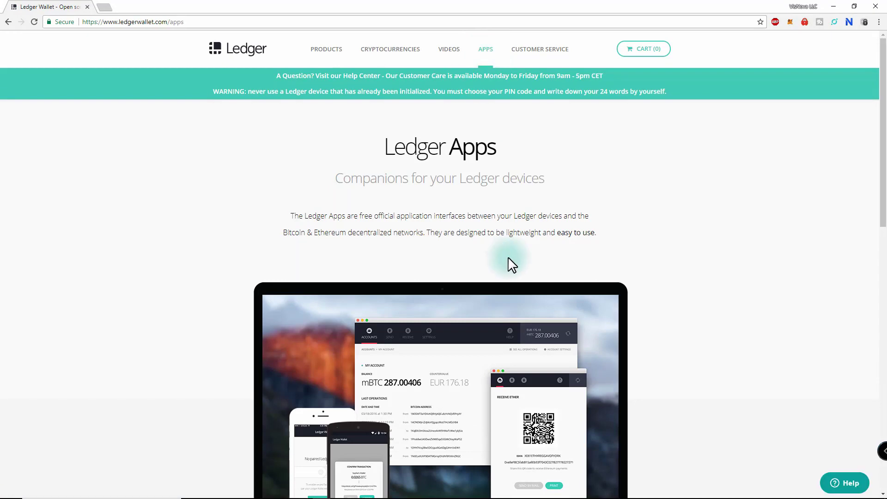
{"action": "scroll", "coordinate": [509, 258], "scroll_direction": "down", "scroll_amount": 14}
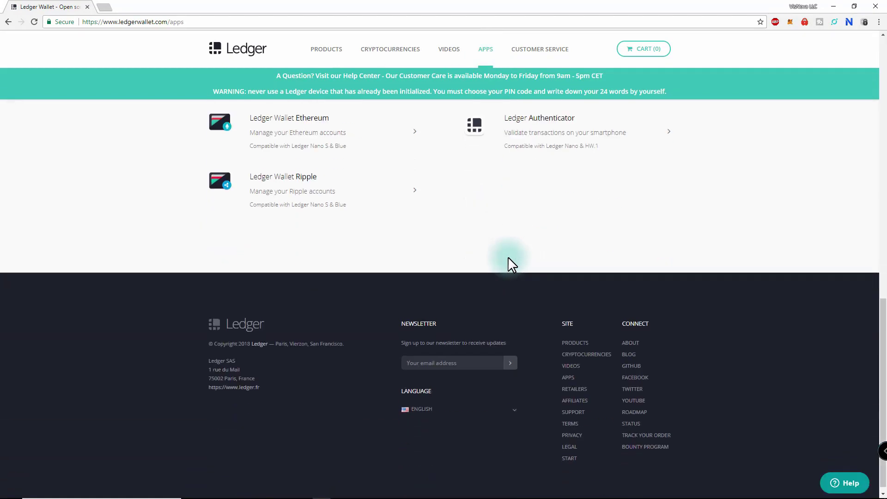
{"action": "scroll", "coordinate": [510, 261], "scroll_direction": "up", "scroll_amount": 4}
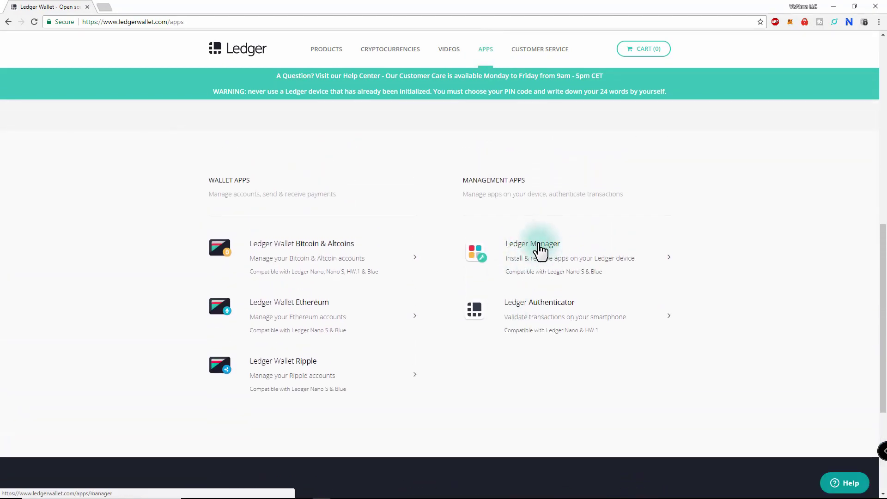
{"action": "left_click", "coordinate": [539, 252]}
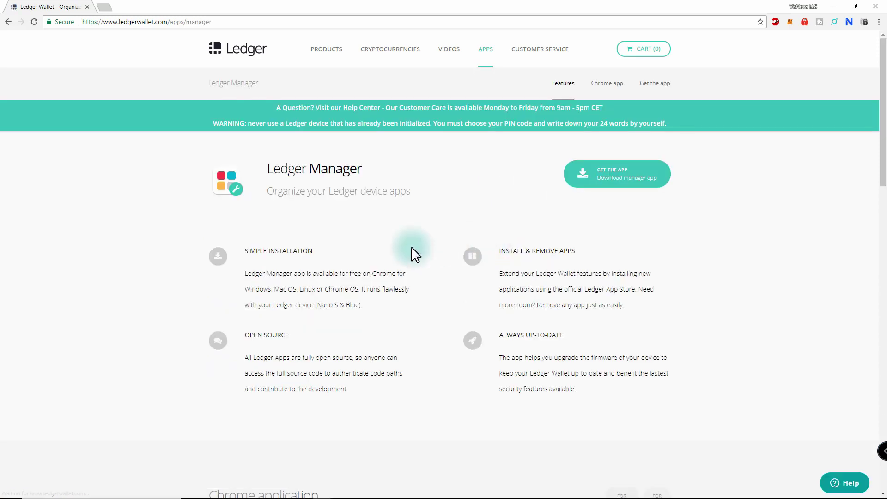
{"action": "scroll", "coordinate": [414, 254], "scroll_direction": "down", "scroll_amount": 4}
{"action": "scroll", "coordinate": [413, 253], "scroll_direction": "down", "scroll_amount": 14}
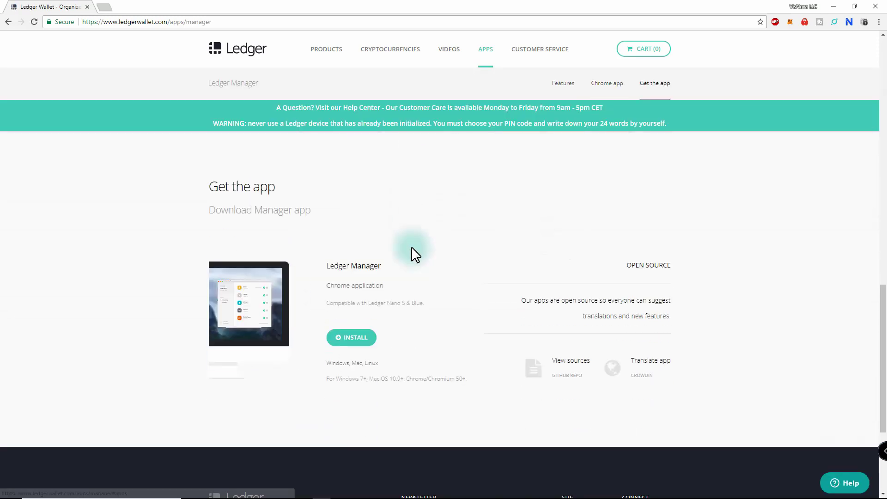
{"action": "left_click", "coordinate": [353, 283]}
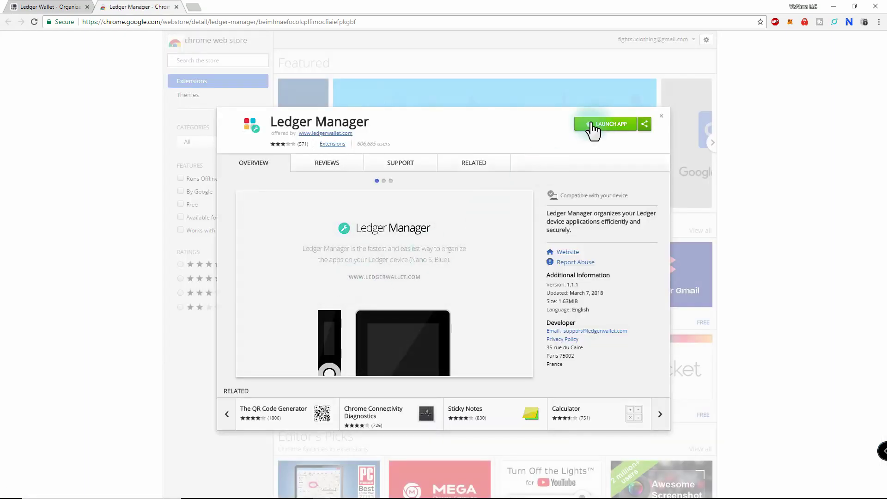
- Launch the Ledger Manager app and reposition its window on the desktop with the browser minimized
{"action": "left_click", "coordinate": [603, 126]}
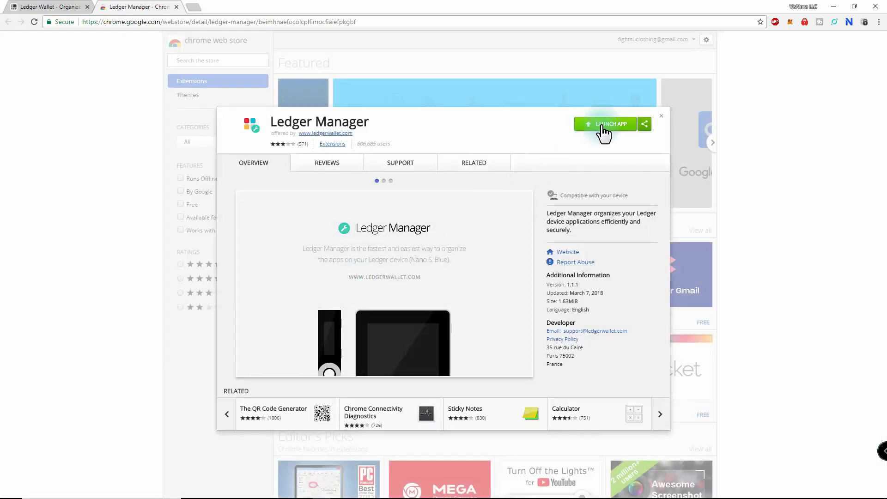
{"action": "left_click", "coordinate": [608, 128]}
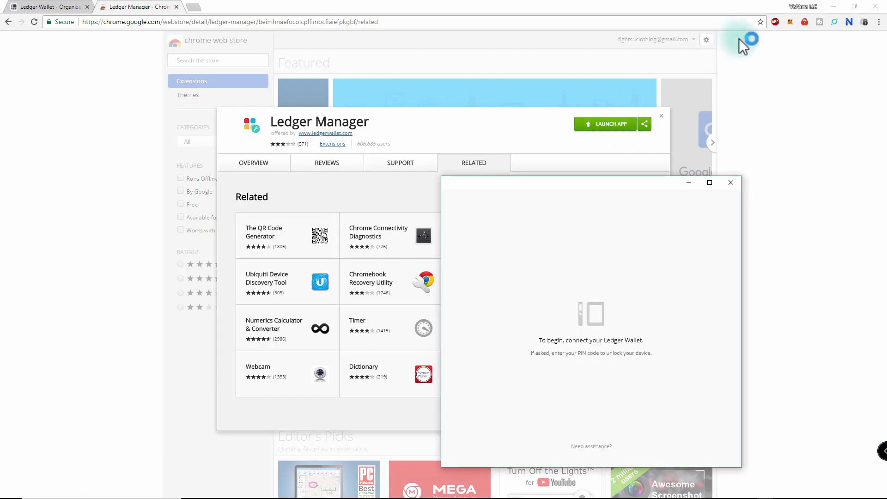
{"action": "left_click", "coordinate": [833, 6]}
{"action": "left_click_drag", "start_coordinate": [593, 190], "coordinate": [468, 108]}
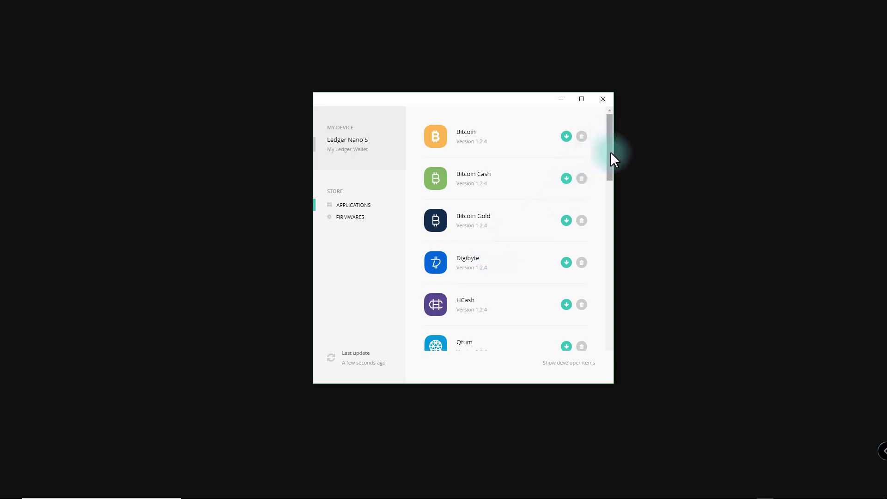
- Install the Neo app, version 1.1.2, on the Ledger Nano S from the application list
{"action": "left_click_drag", "start_coordinate": [608, 172], "coordinate": [609, 370]}
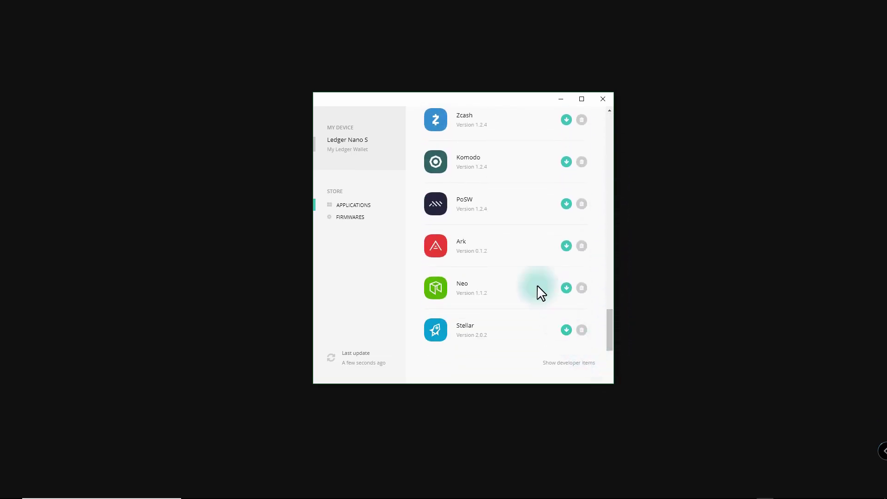
{"action": "left_click", "coordinate": [566, 288]}
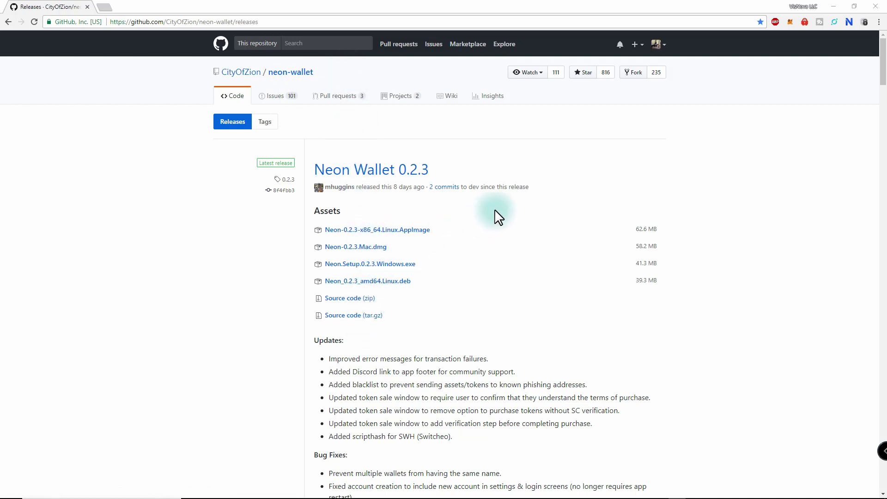
- Switch from the browser to Neon Wallet and log in using the connected Ledger Nano S
{"action": "left_click", "coordinate": [833, 7]}
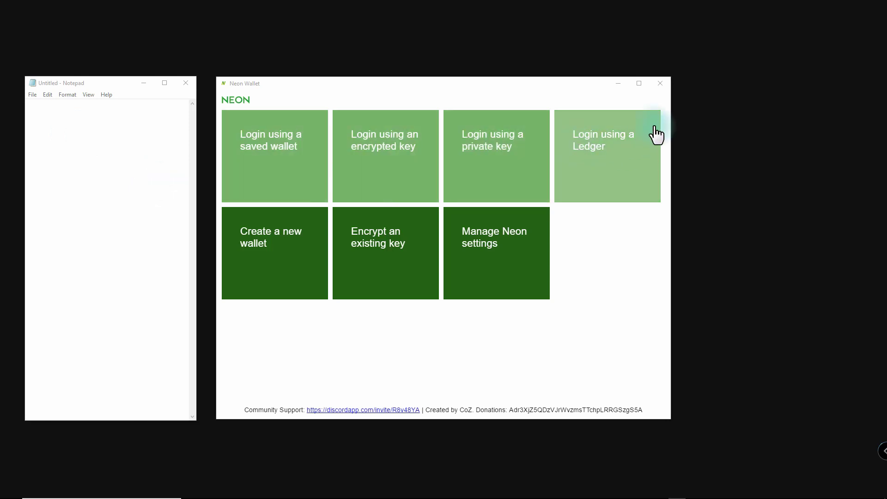
{"action": "left_click", "coordinate": [611, 149]}
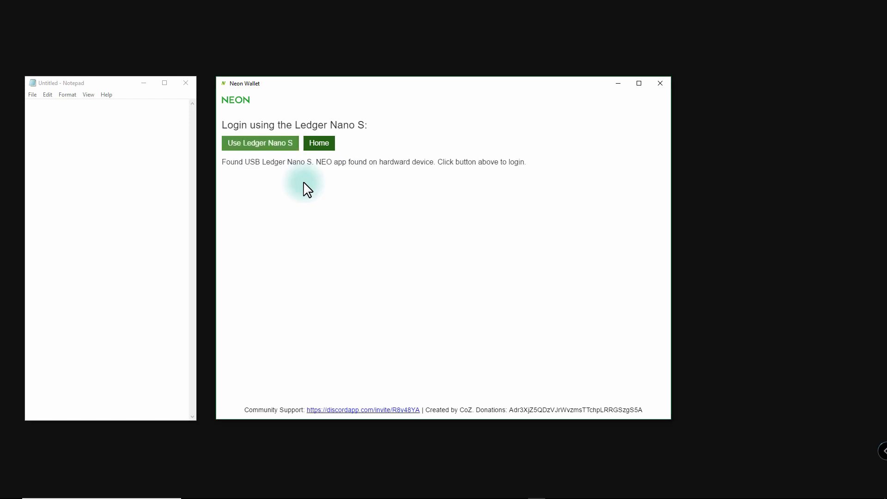
{"action": "left_click", "coordinate": [272, 147]}
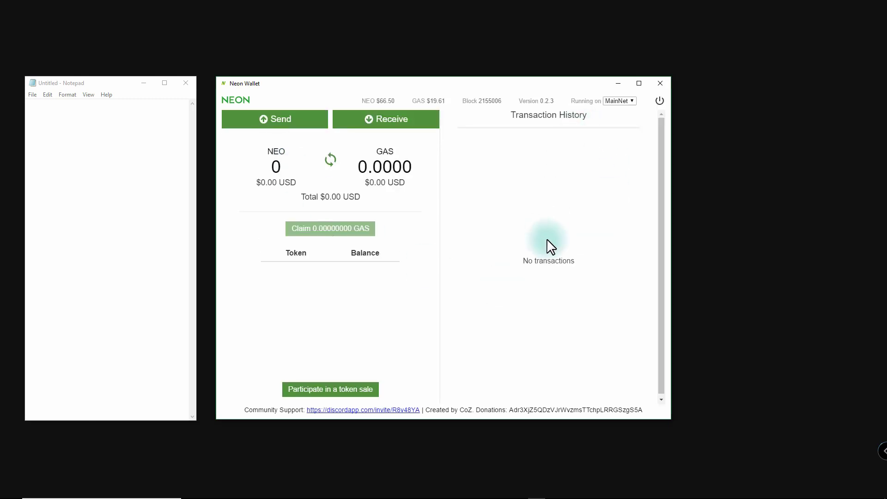
- Copy the wallet's public NEO address into the blank Notepad document and close the address dialog
{"action": "left_click", "coordinate": [397, 120]}
{"action": "left_click", "coordinate": [507, 204]}
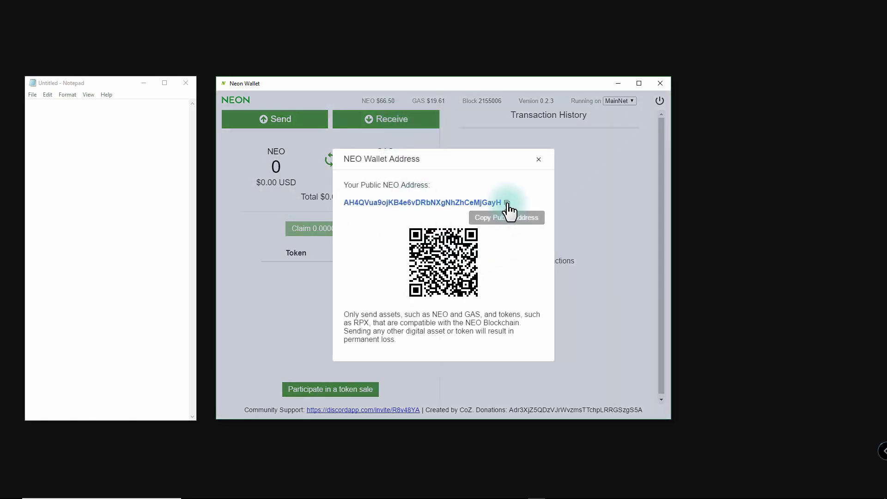
{"action": "left_click", "coordinate": [59, 118]}
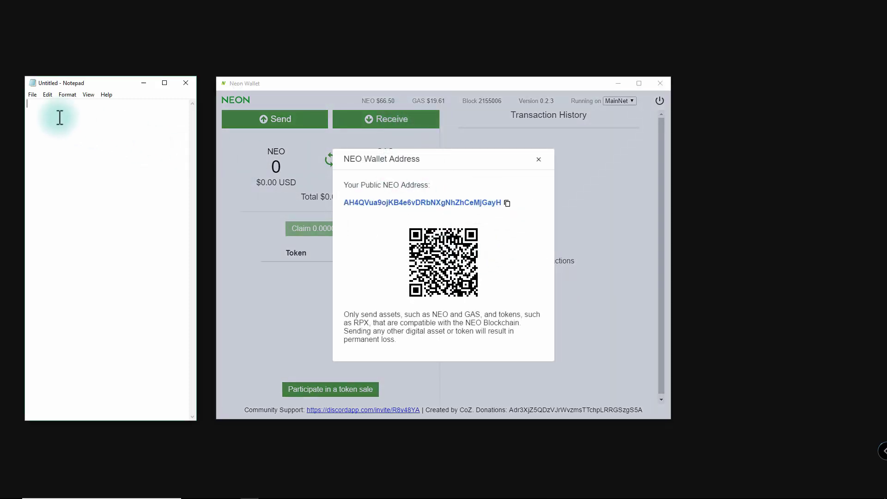
{"action": "right_click", "coordinate": [59, 118]}
{"action": "left_click", "coordinate": [74, 158]}
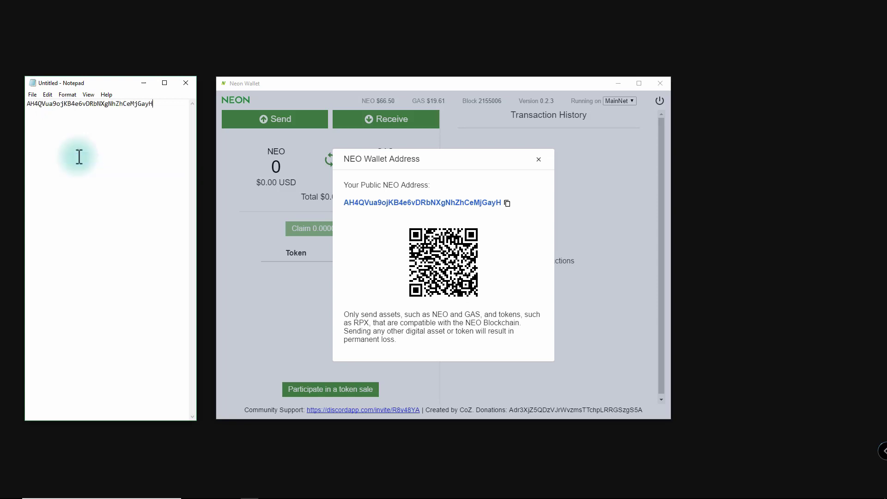
{"action": "left_click", "coordinate": [539, 159]}
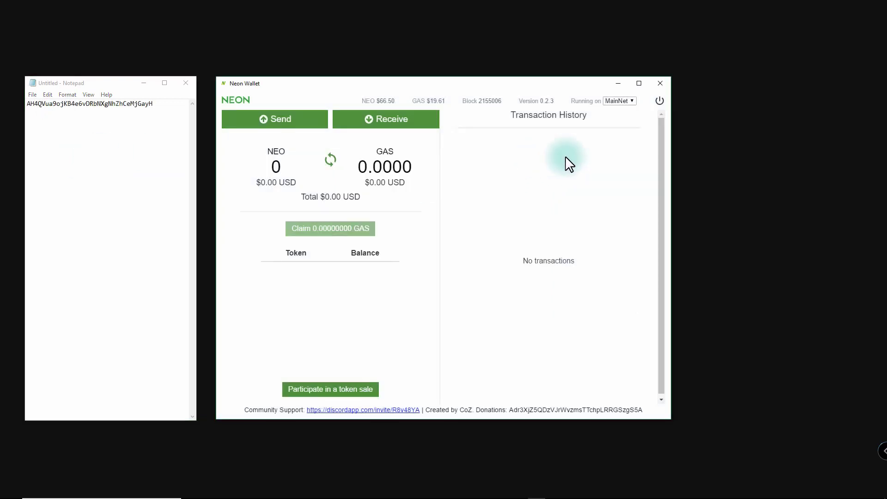
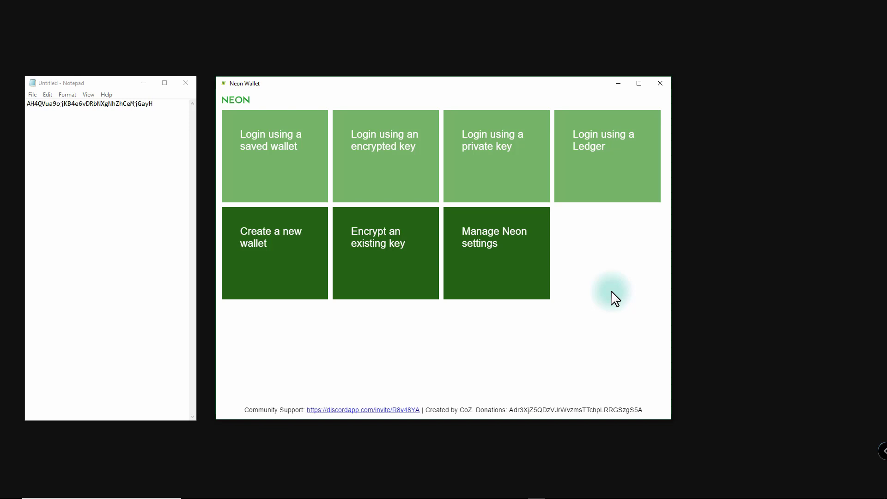
- Log in to the sending NEO wallet using its Ledger Nano S
{"action": "left_click", "coordinate": [612, 147]}
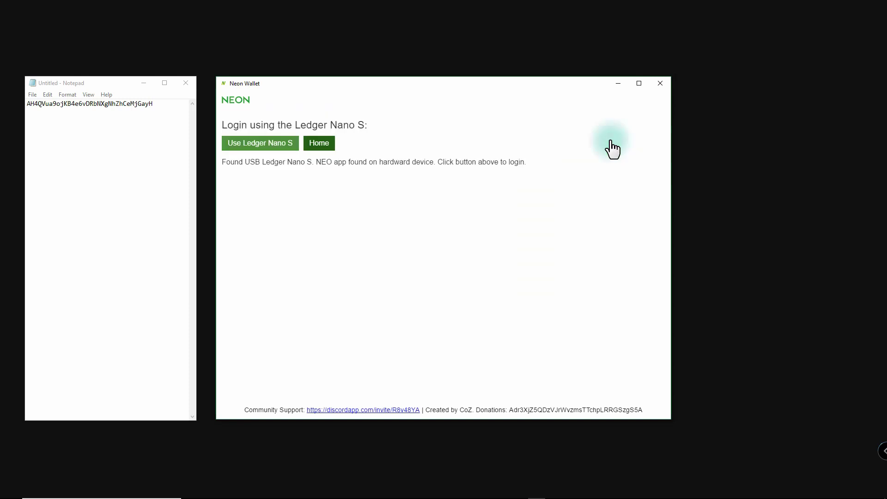
{"action": "left_click", "coordinate": [258, 144]}
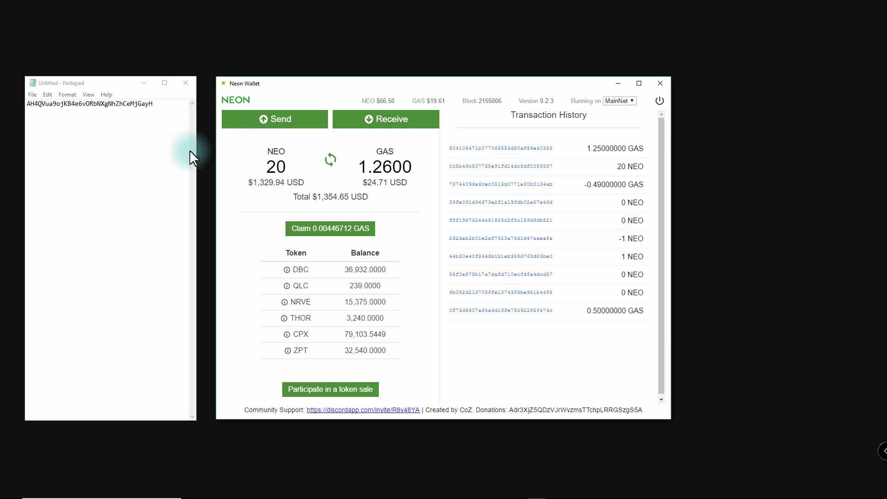
- Start a send transaction and paste the NEO address saved in Notepad as the recipient
{"action": "left_click", "coordinate": [283, 124]}
{"action": "left_click_drag", "start_coordinate": [160, 104], "coordinate": [31, 104]}
{"action": "right_click", "coordinate": [35, 104]}
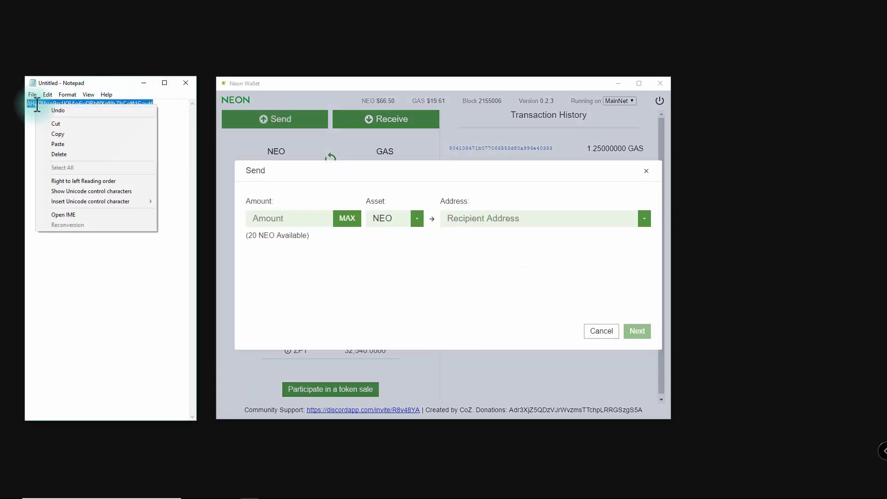
{"action": "left_click", "coordinate": [59, 134]}
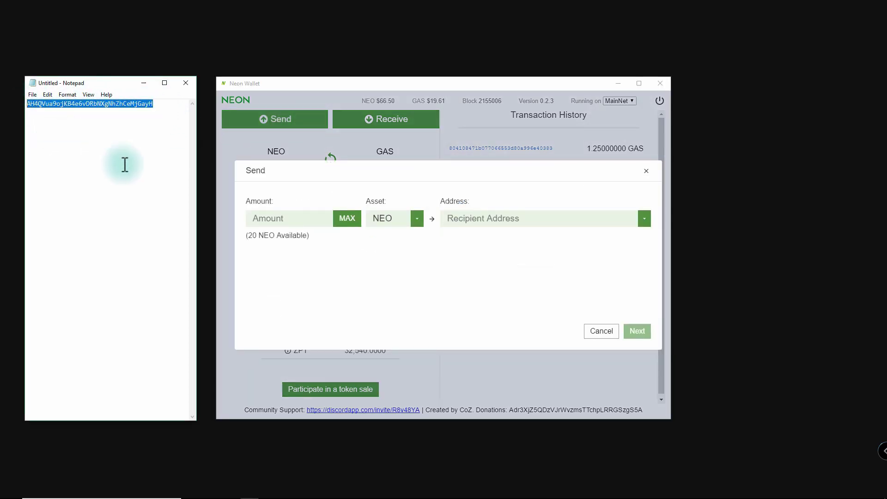
{"action": "left_click", "coordinate": [488, 220]}
{"action": "right_click", "coordinate": [488, 221]}
{"action": "left_click", "coordinate": [497, 229]}
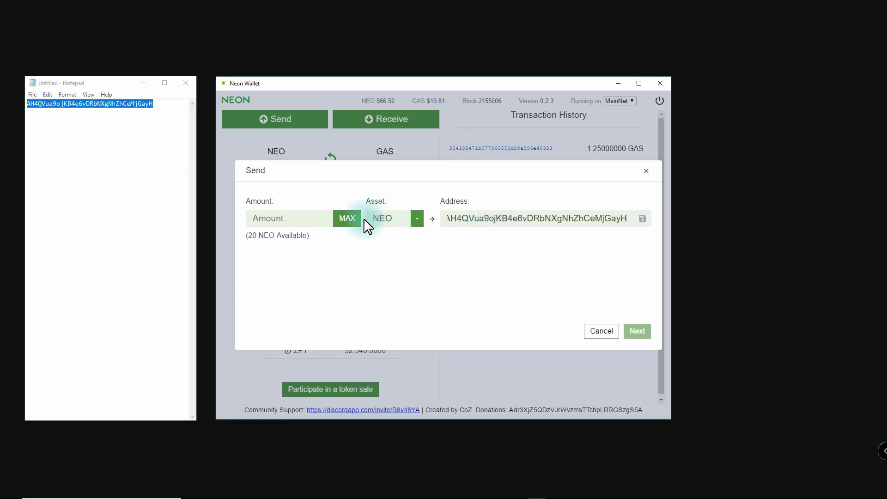
- Set the amount to 1 NEO, agree to the transfer, and send the assets
{"action": "left_click", "coordinate": [307, 219]}
{"action": "type", "text": "1"}
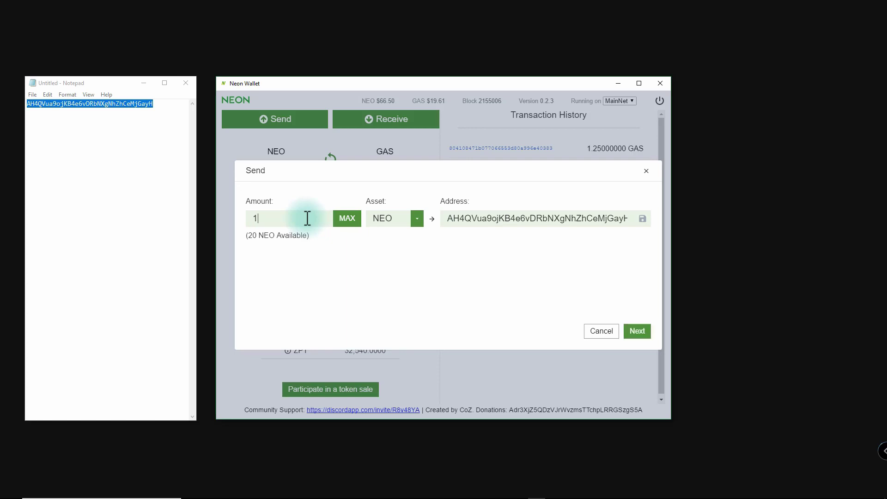
{"action": "left_click", "coordinate": [637, 331]}
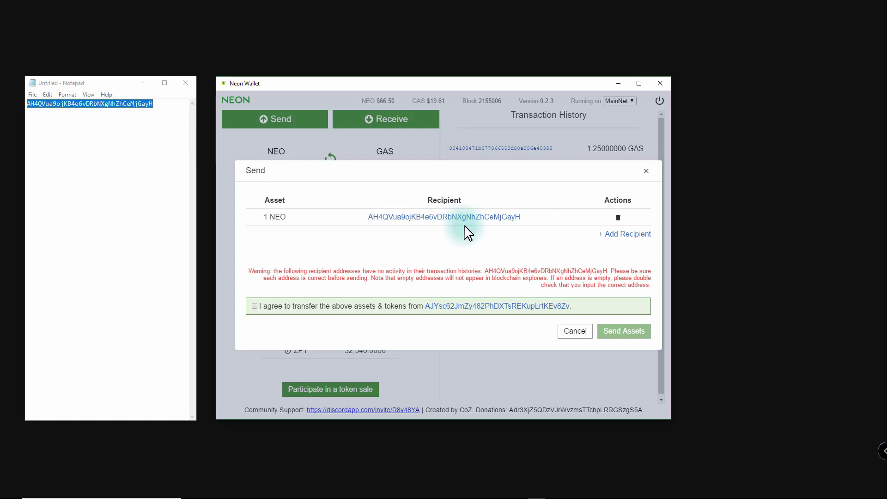
{"action": "left_click", "coordinate": [253, 308]}
{"action": "left_click", "coordinate": [640, 334]}
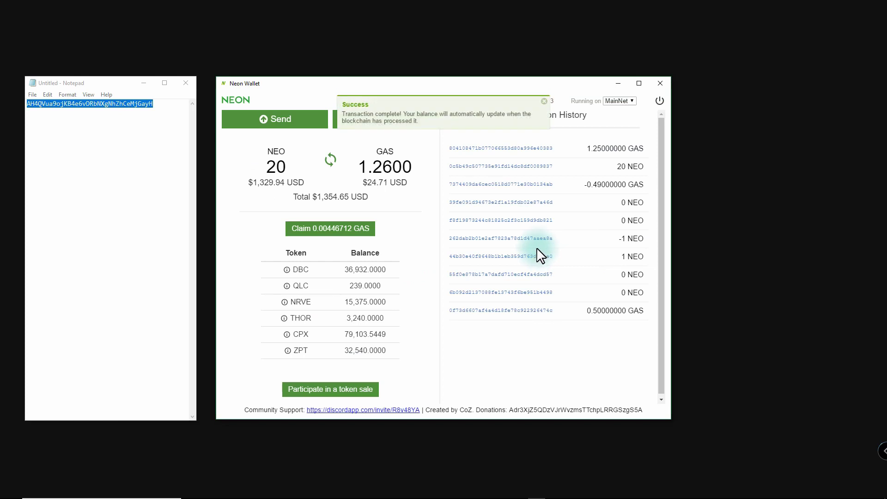
- Log out of the sending wallet and log in to the receiving wallet using its Ledger Nano S
{"action": "left_click", "coordinate": [659, 102]}
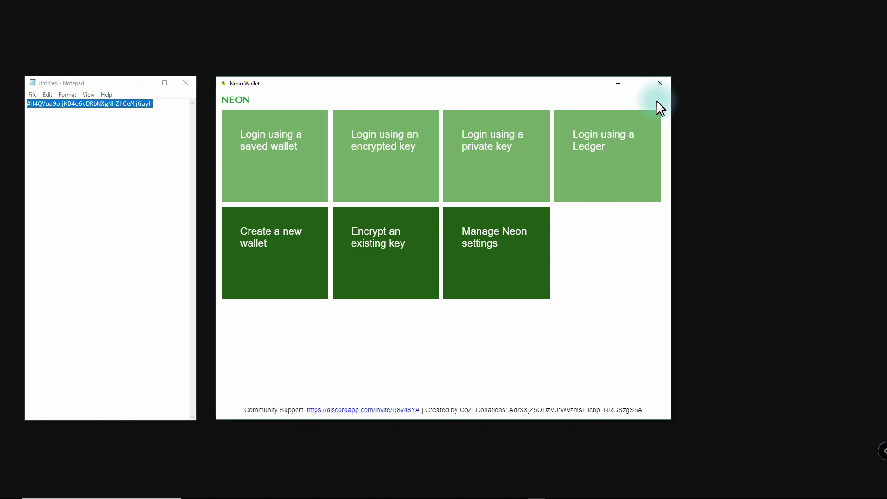
{"action": "left_click", "coordinate": [601, 181]}
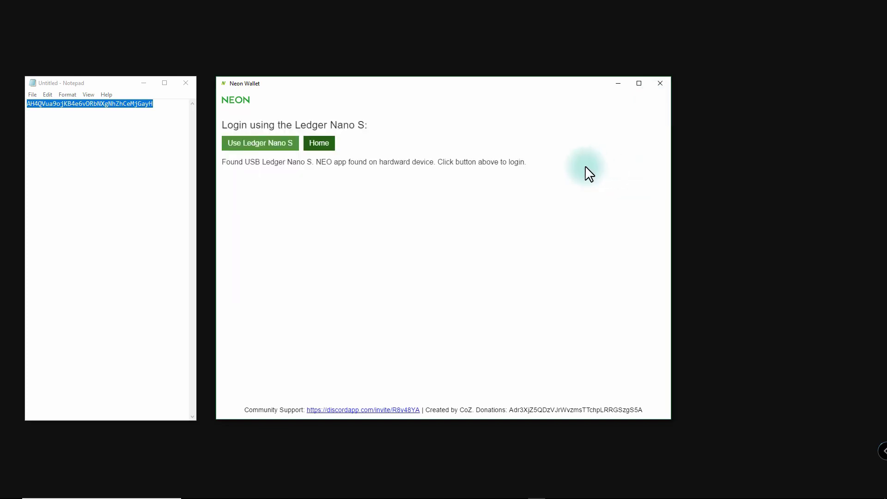
{"action": "left_click", "coordinate": [264, 144]}
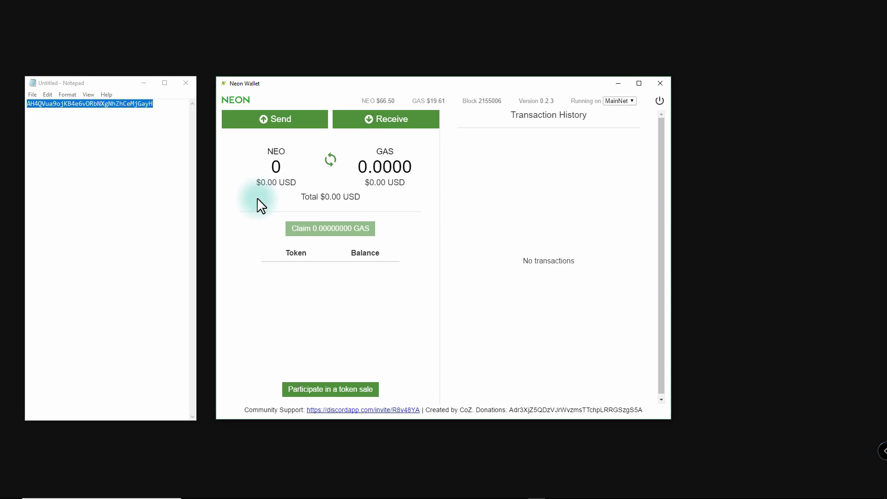
- Refresh the receiving wallet's balance and transaction history twice to check for the incoming NEO
{"action": "left_click", "coordinate": [331, 160]}
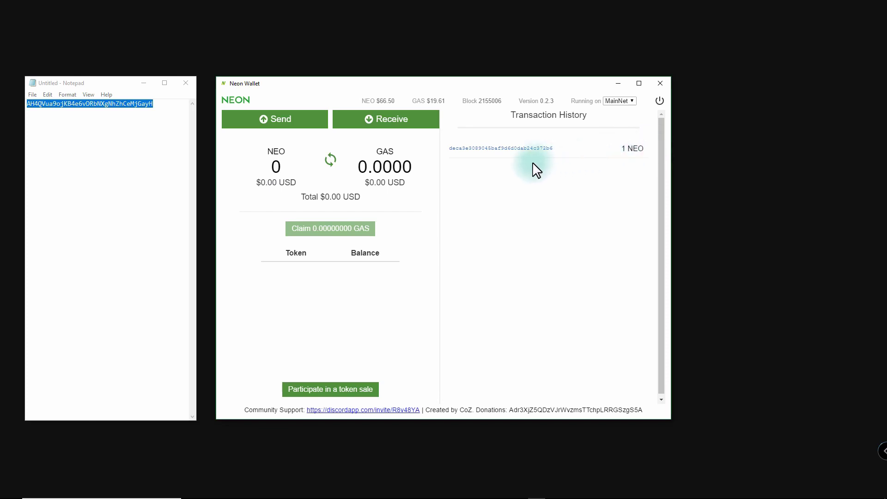
{"action": "left_click", "coordinate": [331, 160]}
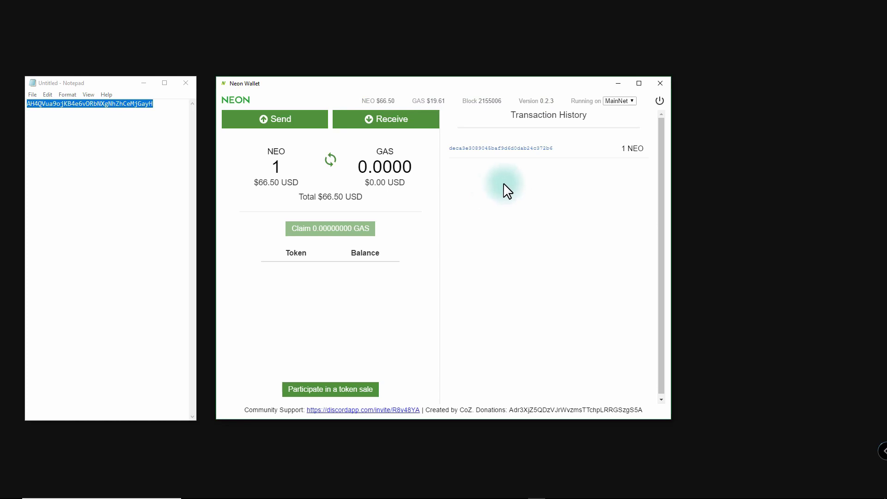
{"action": "left_click", "coordinate": [290, 122]}
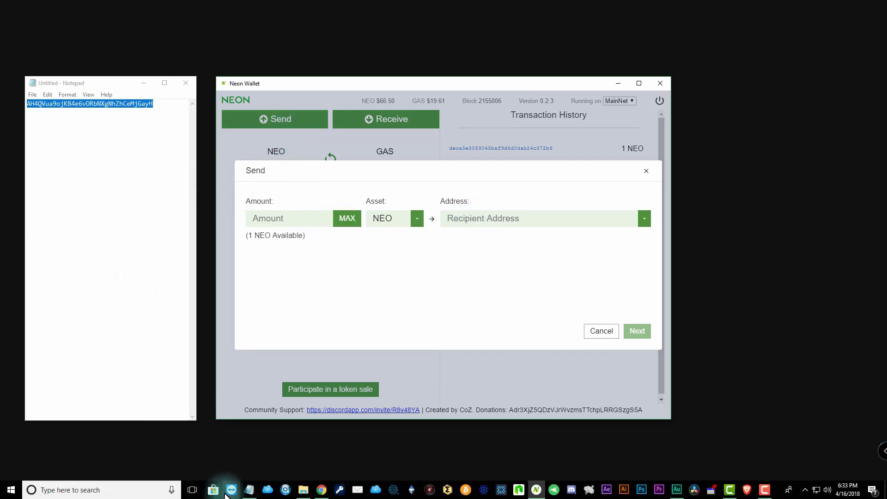
{"action": "left_click", "coordinate": [250, 490]}
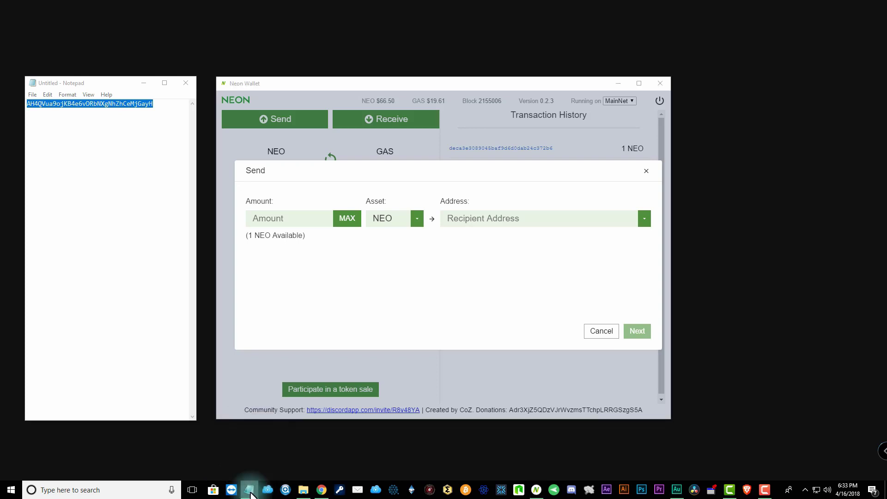
{"action": "right_click", "coordinate": [251, 494]}
{"action": "left_click", "coordinate": [219, 271]}
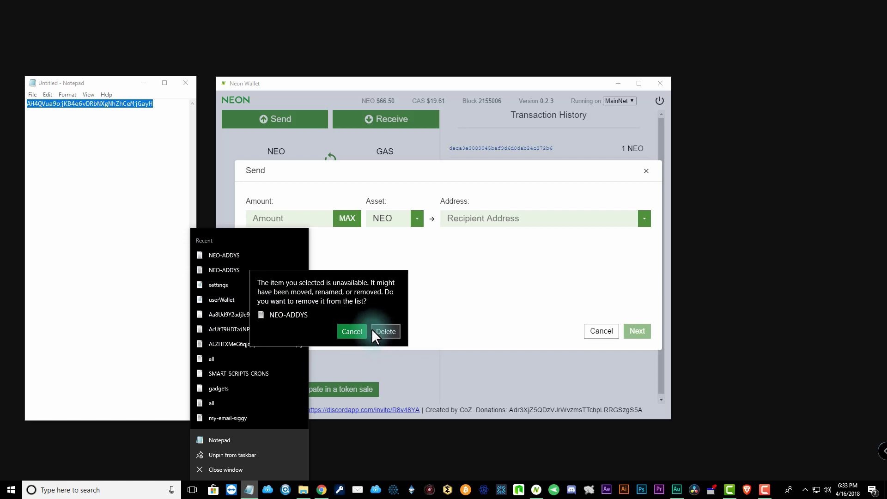
{"action": "left_click", "coordinate": [350, 331]}
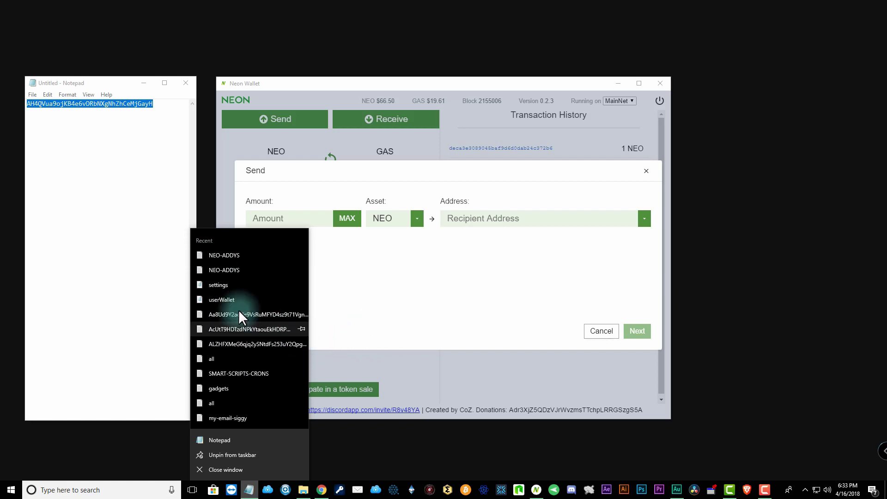
{"action": "left_click", "coordinate": [221, 270]}
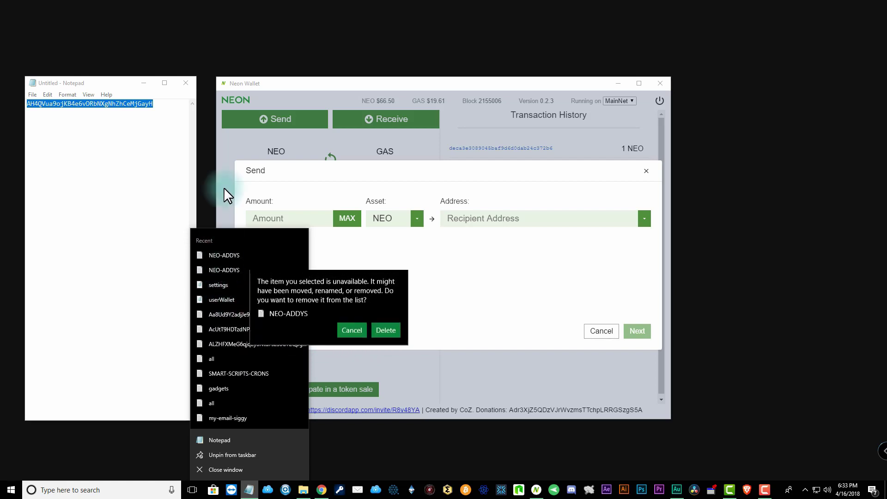
{"action": "left_click", "coordinate": [352, 331]}
{"action": "left_click", "coordinate": [363, 305]}
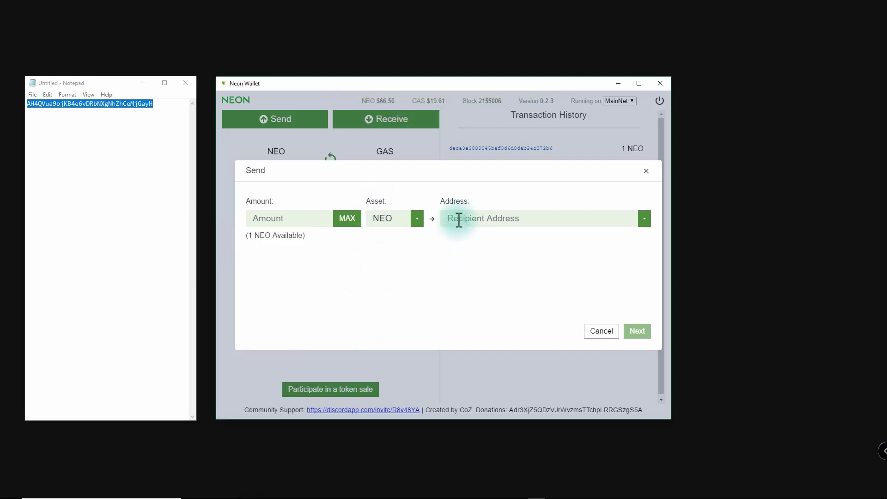
{"action": "left_click", "coordinate": [646, 171]}
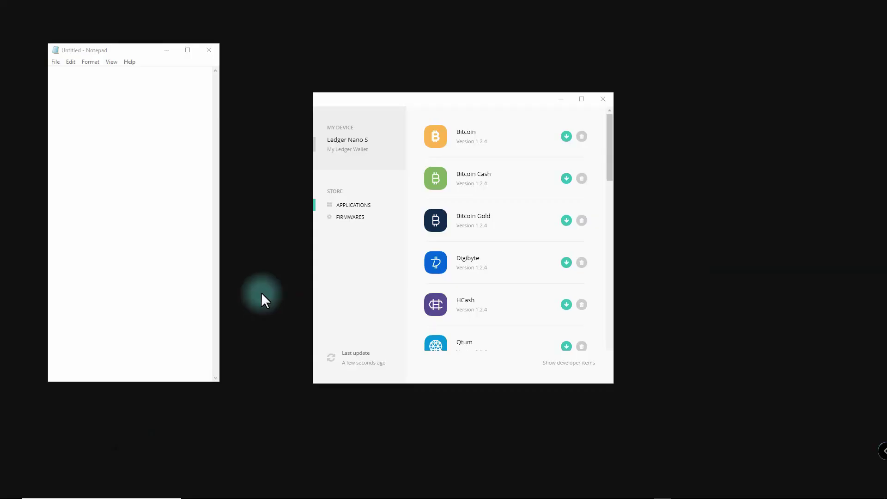
- Look through the Ledger Nano S application catalogue as far as the Ethereum app, and close the manager
{"action": "left_click", "coordinate": [609, 170]}
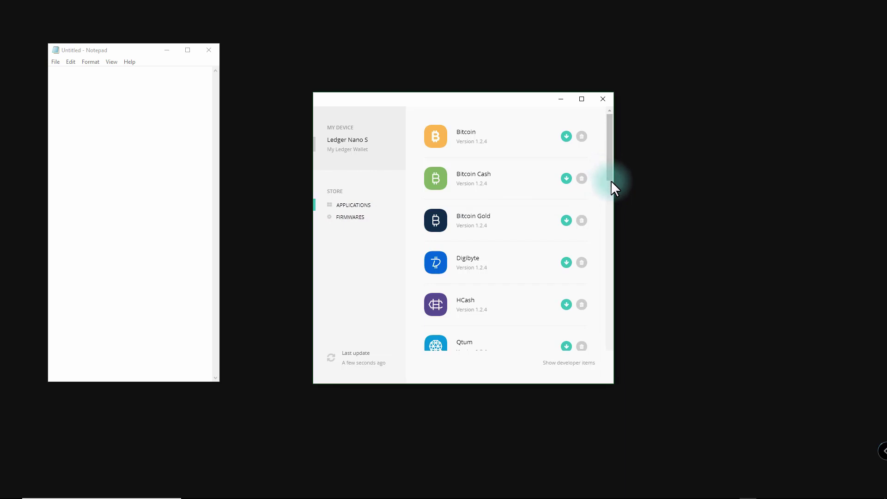
{"action": "left_click_drag", "start_coordinate": [609, 188], "coordinate": [604, 245]}
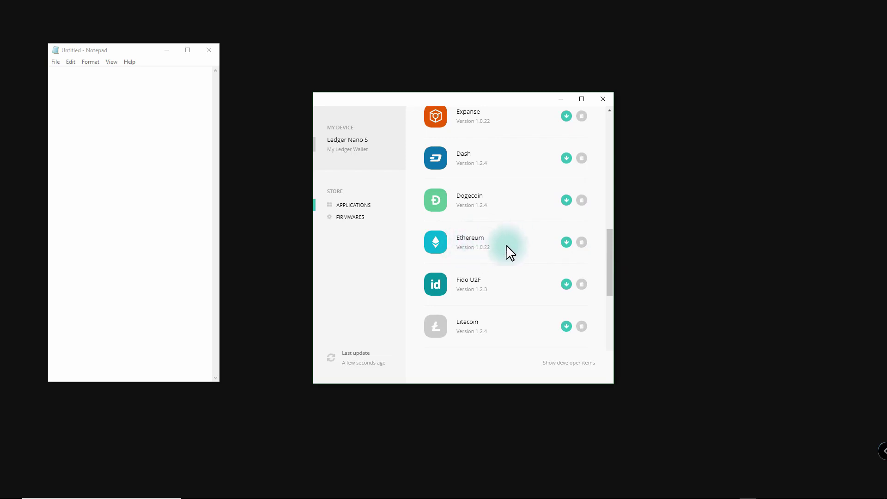
{"action": "left_click", "coordinate": [602, 98]}
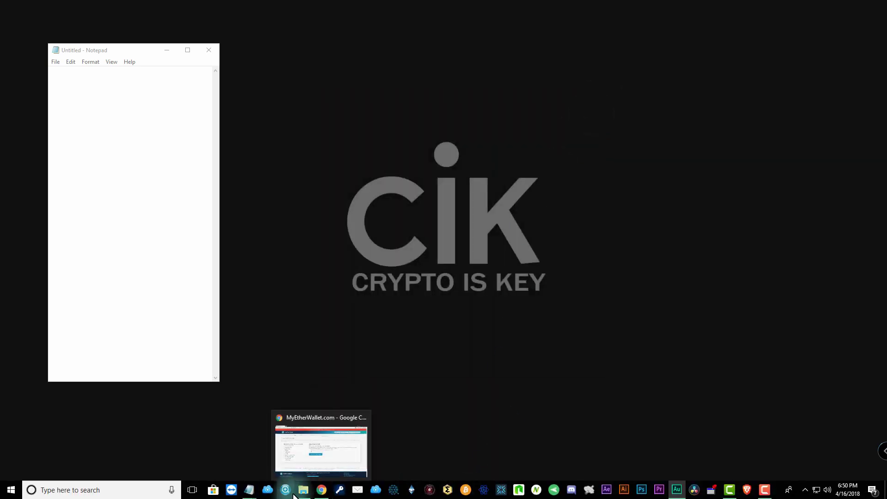
- Switch to MyEtherWallet in Chrome, reload the View Wallet Info page, and dismiss the welcome slides
{"action": "left_click", "coordinate": [322, 490]}
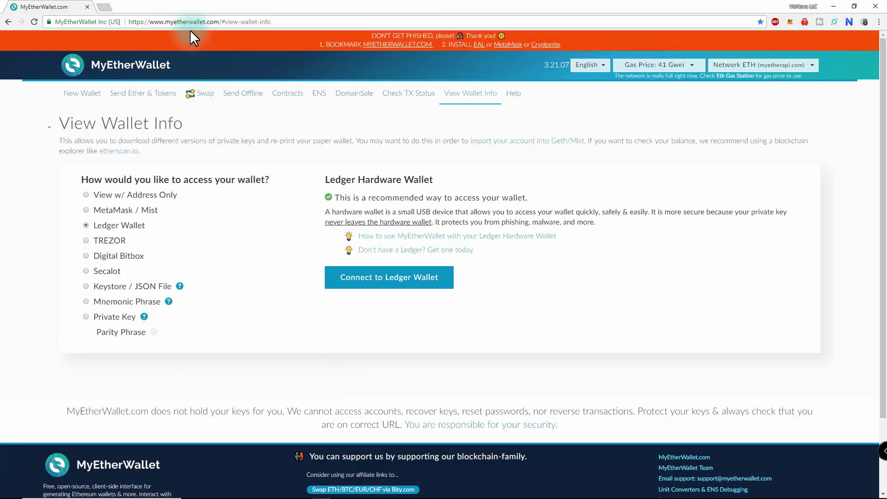
{"action": "left_click", "coordinate": [34, 22]}
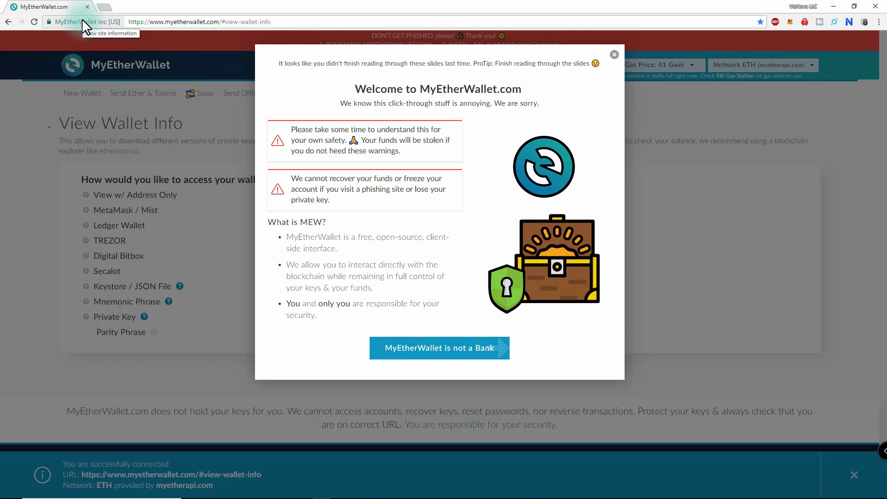
{"action": "left_click", "coordinate": [615, 55]}
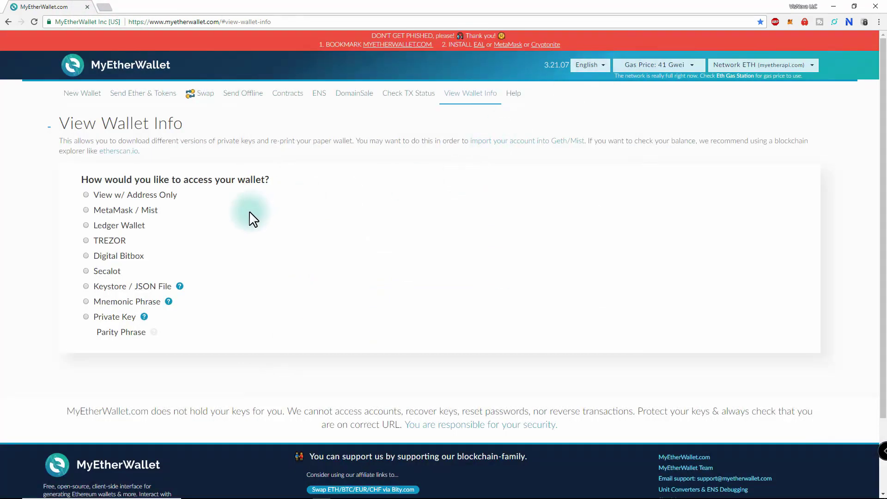
- Choose Ledger Wallet as the access method and connect to the Ledger device
{"action": "left_click", "coordinate": [86, 225]}
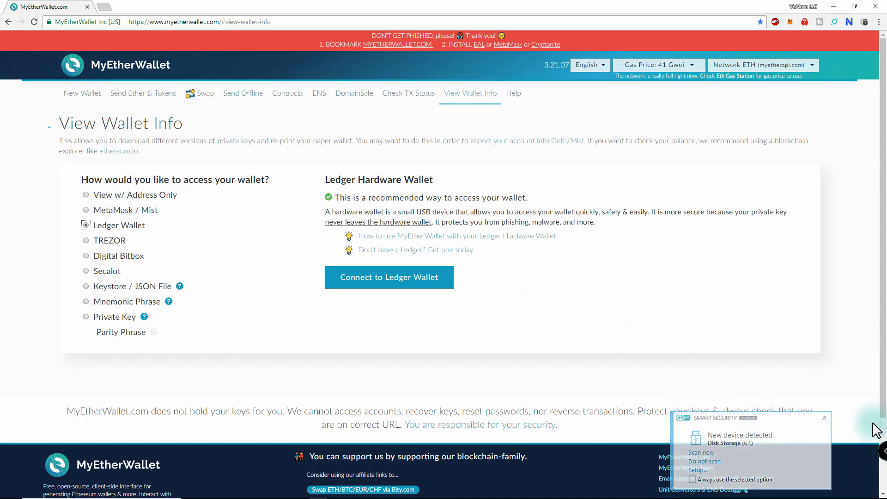
{"action": "left_click", "coordinate": [825, 418]}
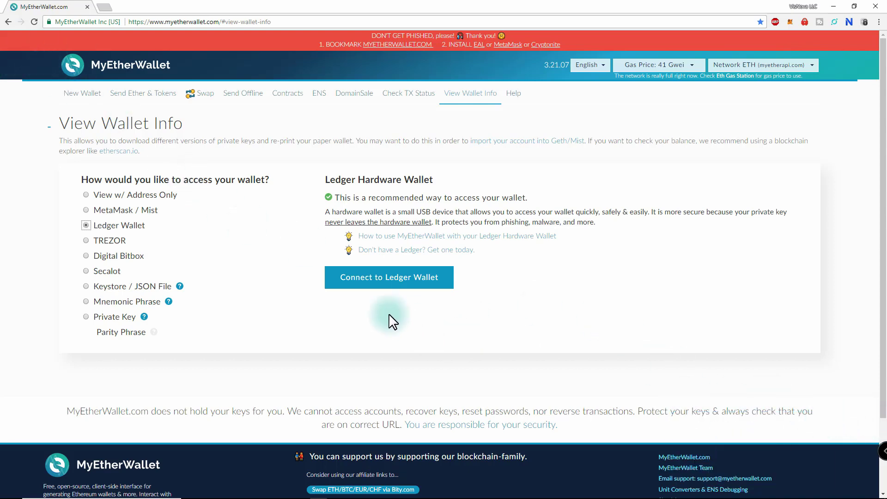
{"action": "left_click", "coordinate": [386, 282]}
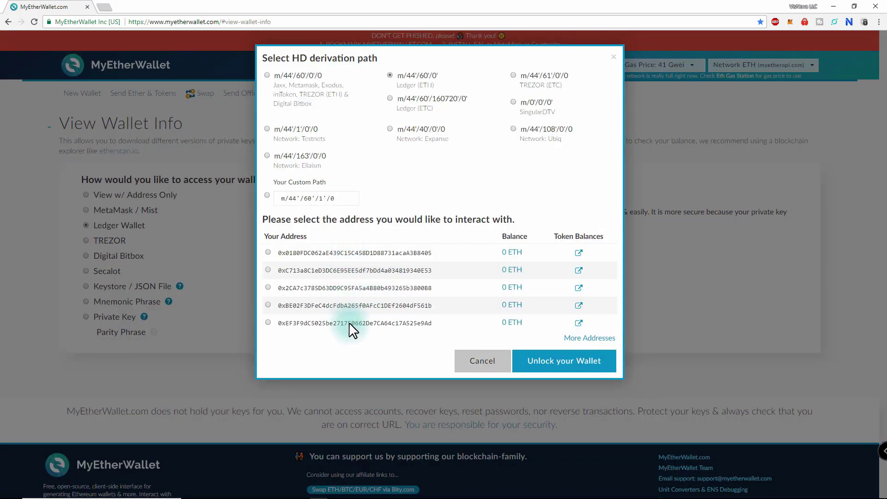
- Copy the first Ledger (ETH) address from the address list, paste it into the empty Notepad document, and highlight it there
{"action": "double_click", "coordinate": [378, 252]}
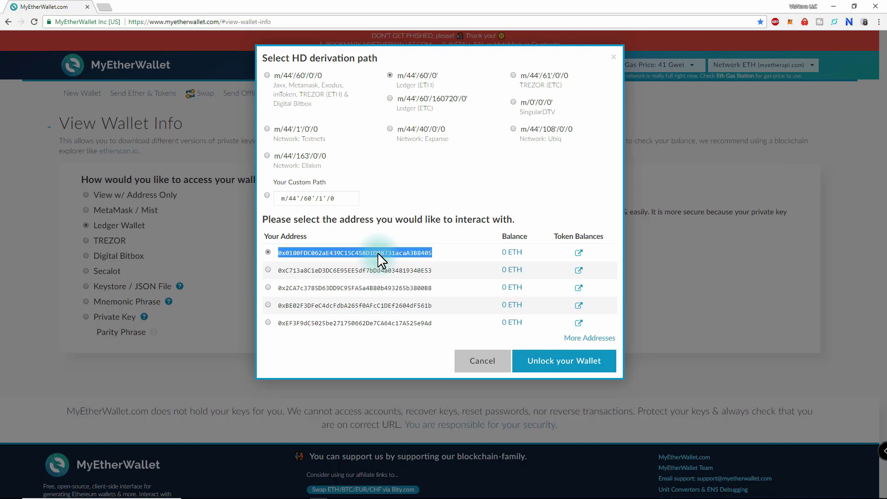
{"action": "right_click", "coordinate": [378, 252]}
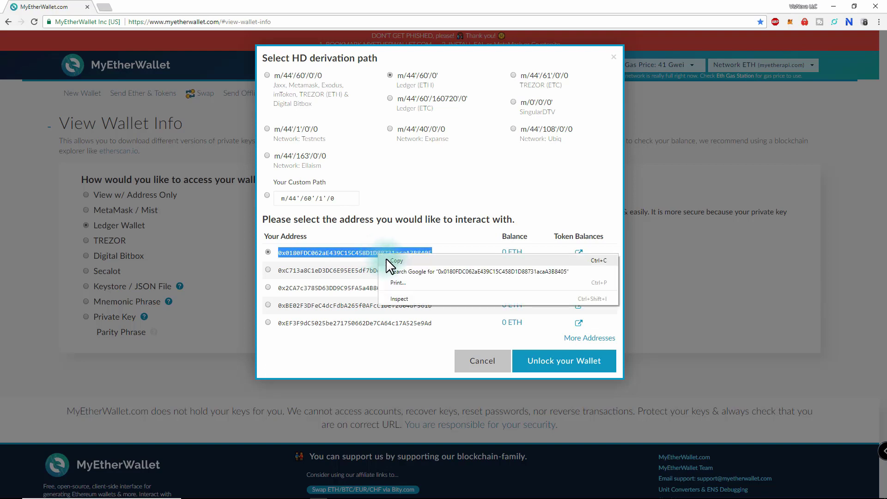
{"action": "left_click", "coordinate": [387, 259]}
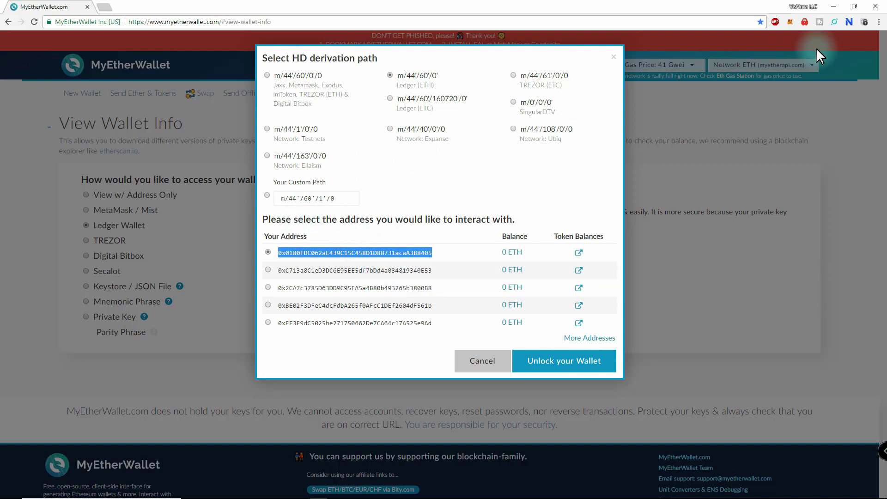
{"action": "left_click", "coordinate": [833, 8]}
{"action": "left_click", "coordinate": [160, 107]}
{"action": "right_click", "coordinate": [103, 77]}
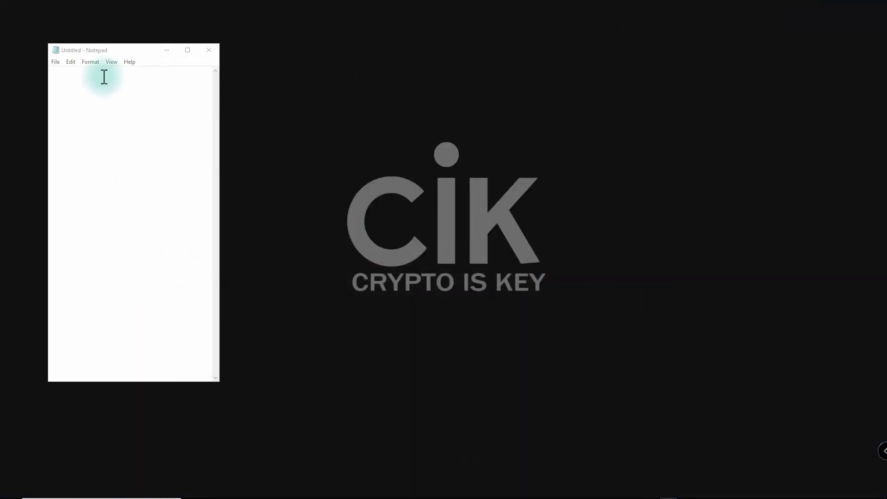
{"action": "left_click", "coordinate": [124, 116]}
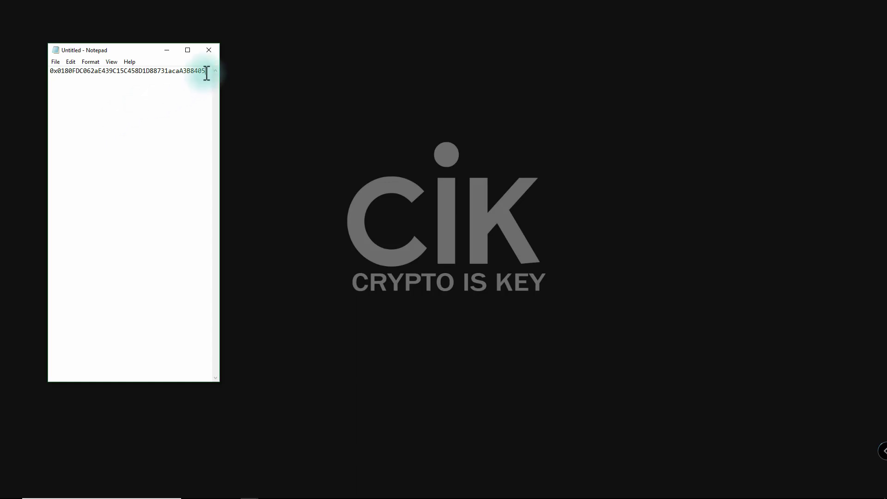
{"action": "left_click_drag", "start_coordinate": [206, 71], "coordinate": [52, 72]}
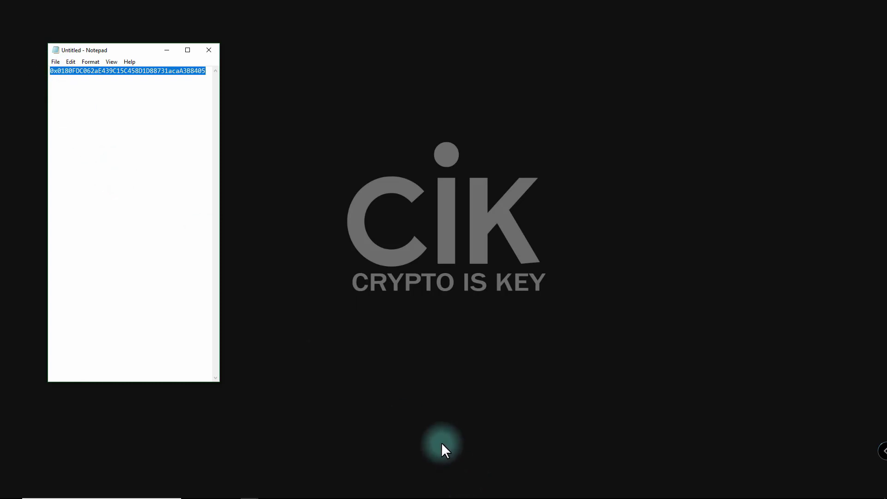
- Return to MyEtherWallet in Chrome, go to Send Ether & Tokens, and connect with the Ledger Wallet option
{"action": "mouse_move", "coordinate": [730, 490]}
{"action": "mouse_move", "coordinate": [322, 489]}
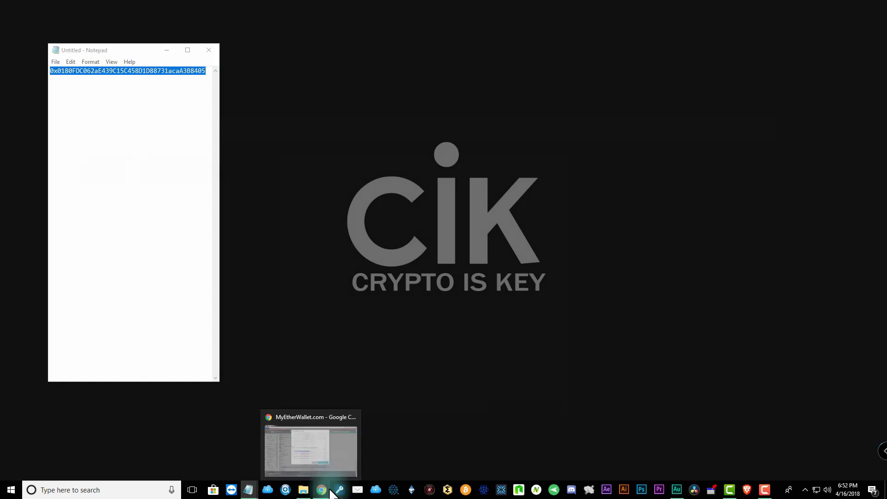
{"action": "left_click", "coordinate": [323, 416]}
{"action": "left_click", "coordinate": [215, 212]}
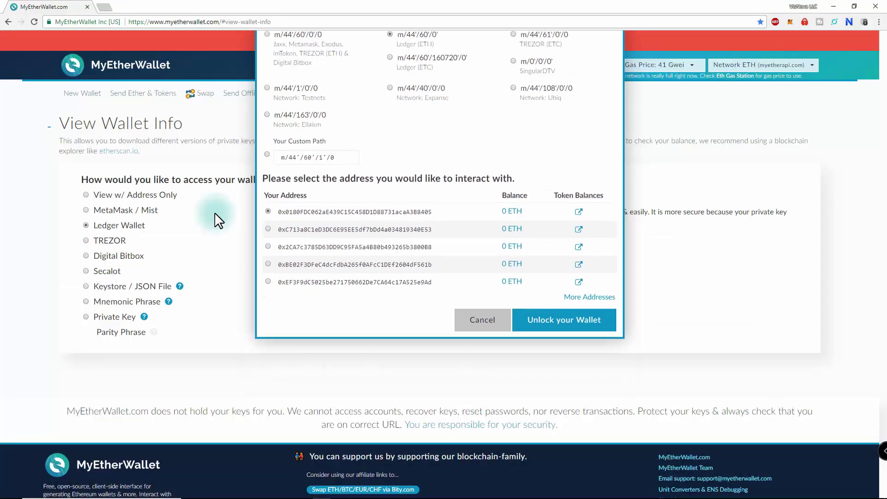
{"action": "left_click", "coordinate": [143, 94]}
{"action": "left_click", "coordinate": [86, 203]}
{"action": "left_click", "coordinate": [430, 264]}
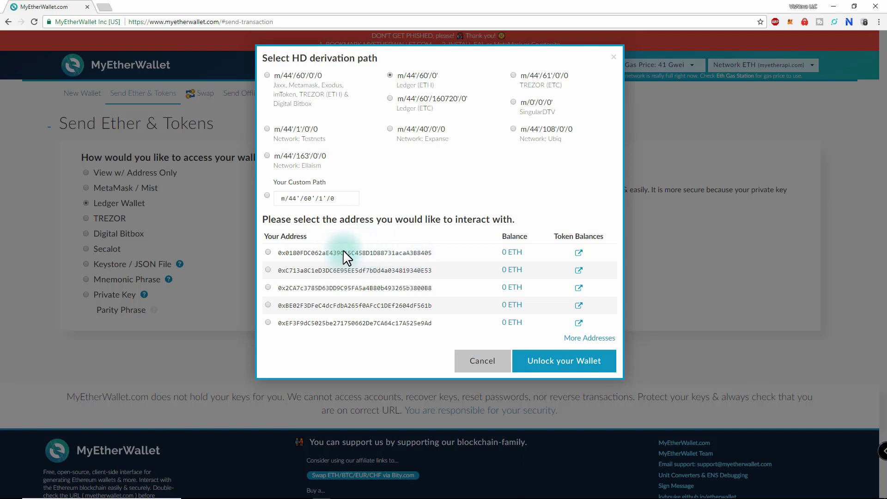
- Unlock the wallet with the first listed Ledger address and place the cursor in the amount to send
{"action": "left_click", "coordinate": [372, 253]}
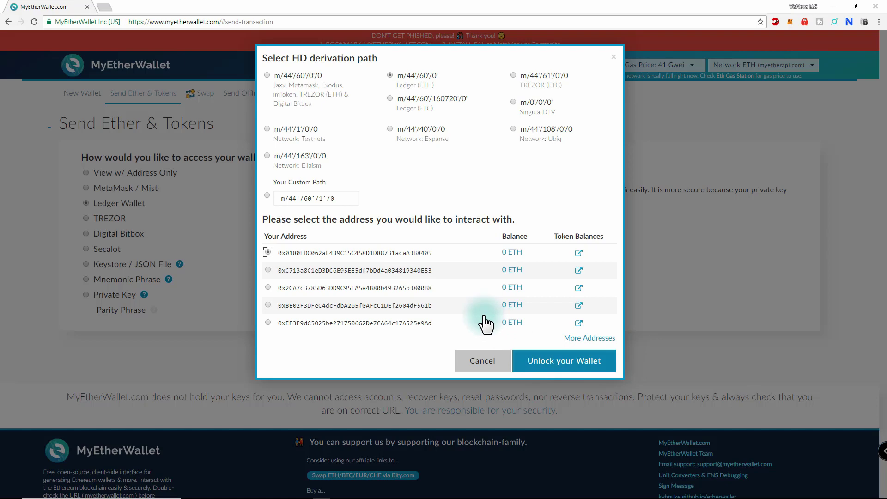
{"action": "key", "text": "Return"}
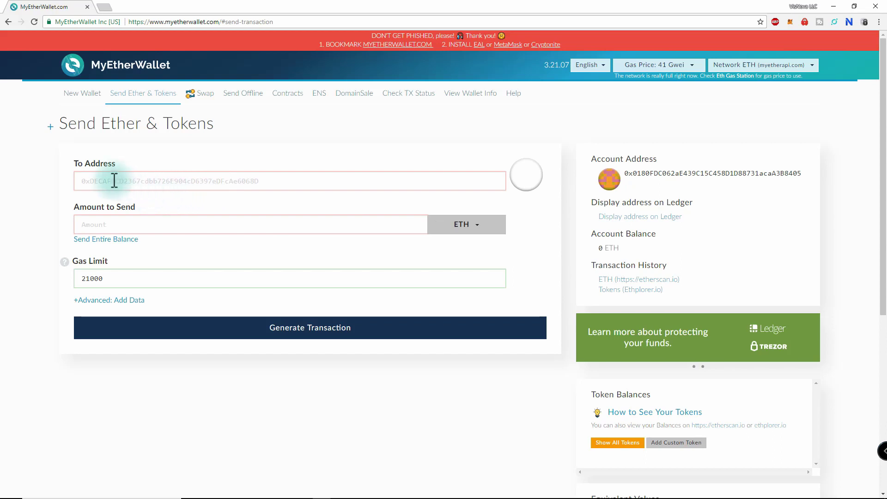
{"action": "left_click", "coordinate": [153, 225]}
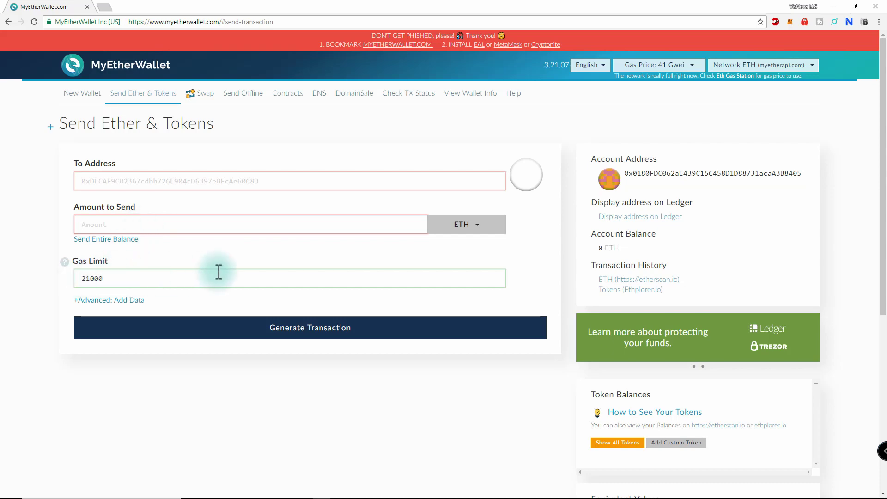
- Show all tokens under Token Balances and open the asset choices for the amount to send
{"action": "scroll", "coordinate": [487, 409], "scroll_direction": "down", "scroll_amount": 4}
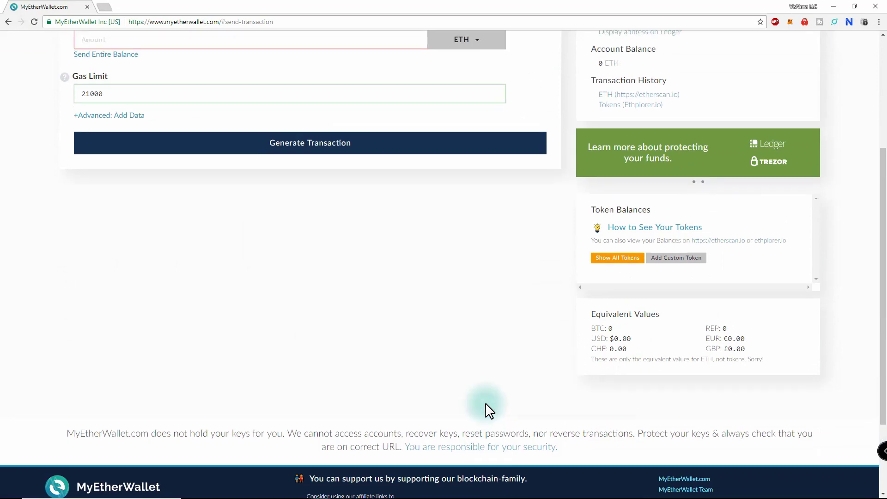
{"action": "left_click", "coordinate": [615, 259]}
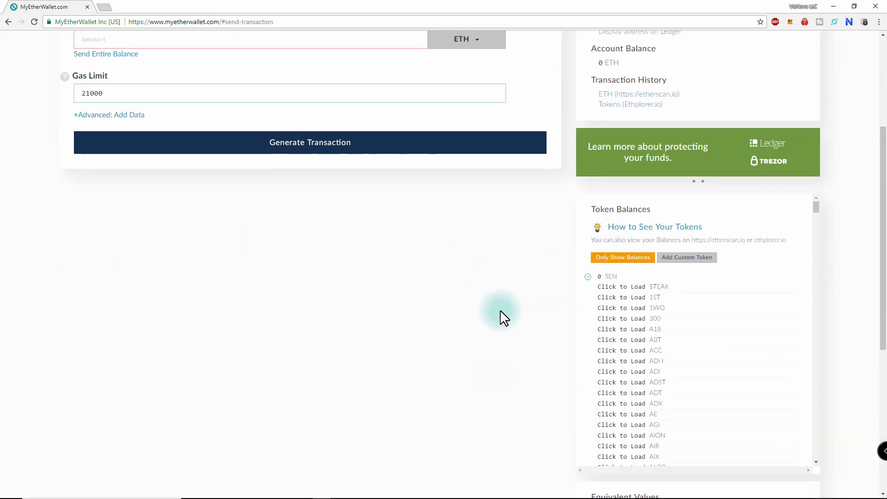
{"action": "scroll", "coordinate": [502, 315], "scroll_direction": "down", "scroll_amount": 1}
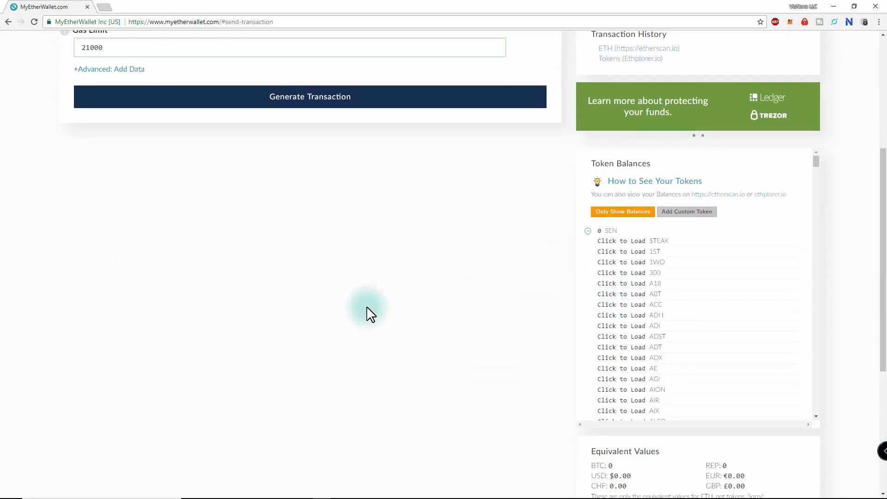
{"action": "scroll", "coordinate": [370, 314], "scroll_direction": "up", "scroll_amount": 5}
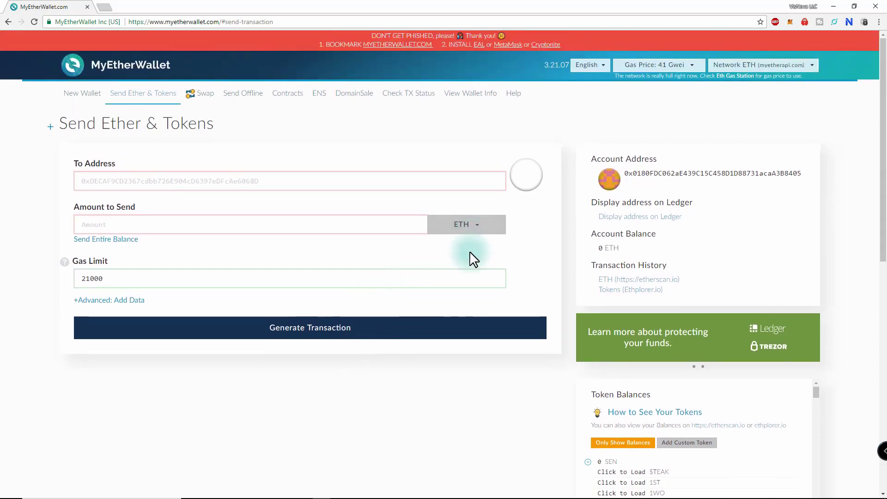
{"action": "scroll", "coordinate": [462, 373], "scroll_direction": "down", "scroll_amount": 1}
{"action": "scroll", "coordinate": [462, 373], "scroll_direction": "down", "scroll_amount": 4}
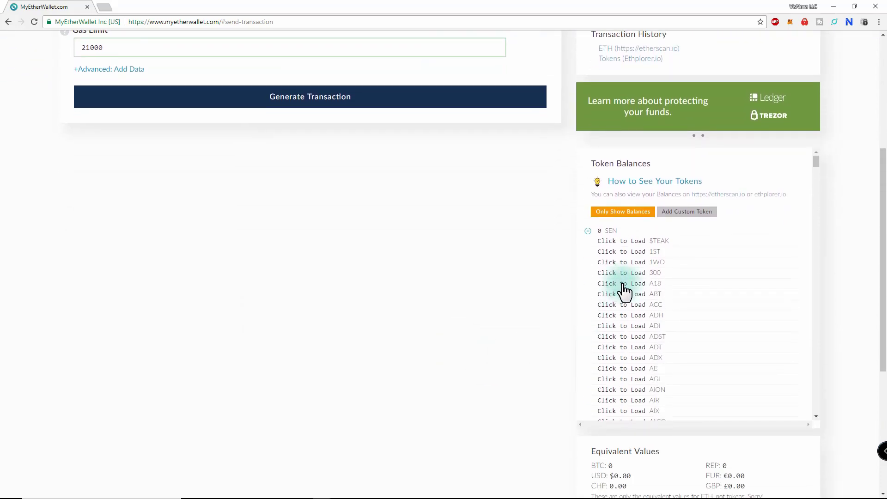
{"action": "scroll", "coordinate": [515, 323], "scroll_direction": "up", "scroll_amount": 5}
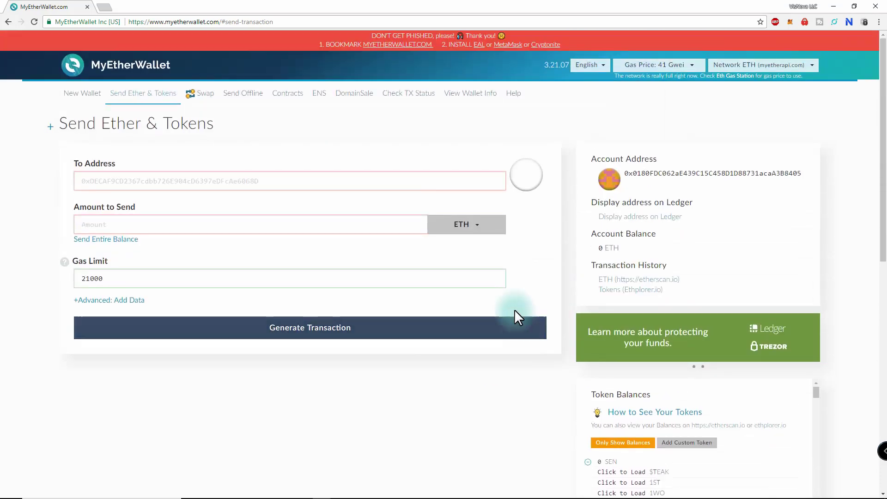
{"action": "left_click", "coordinate": [478, 231]}
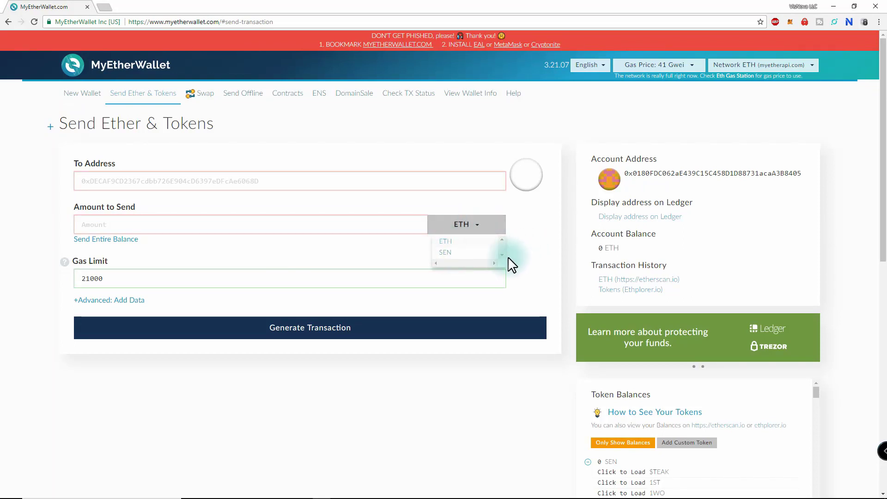
- Find LINK (Chainlink) in the Token Balances list, load its balance, and return to the send form
{"action": "scroll", "coordinate": [481, 432], "scroll_direction": "down", "scroll_amount": 3}
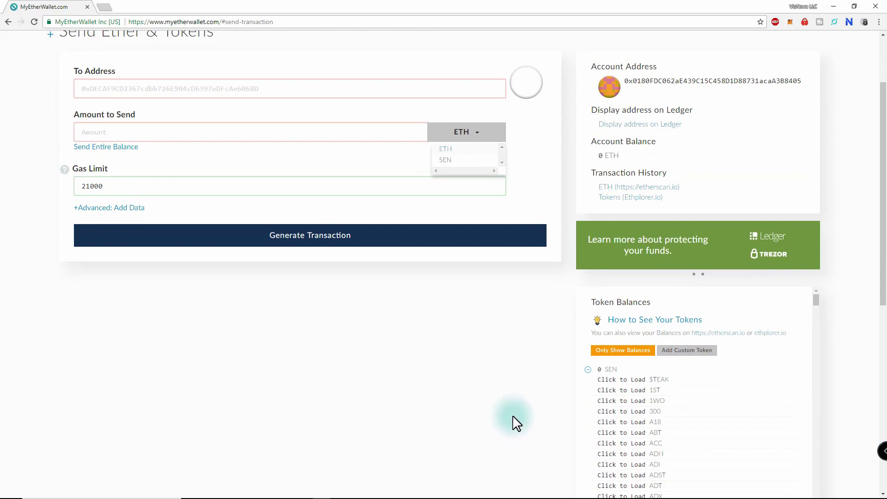
{"action": "scroll", "coordinate": [518, 423], "scroll_direction": "down", "scroll_amount": 1}
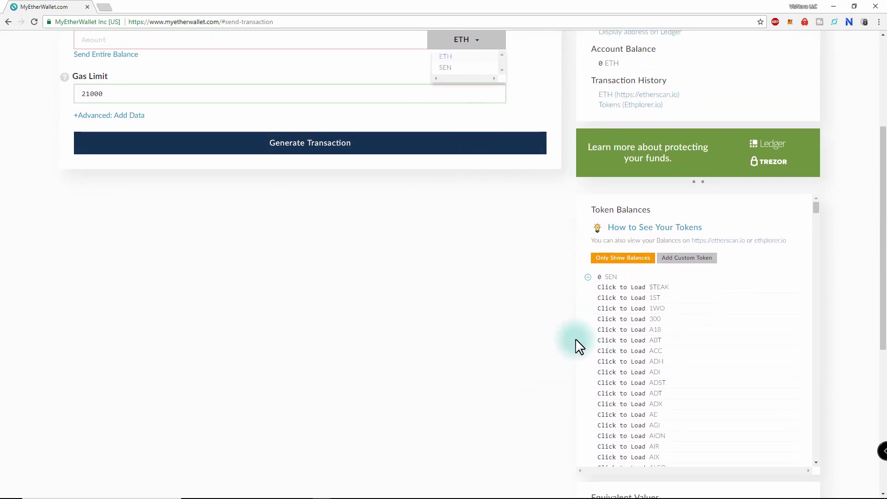
{"action": "scroll", "coordinate": [630, 347], "scroll_direction": "down", "scroll_amount": 7}
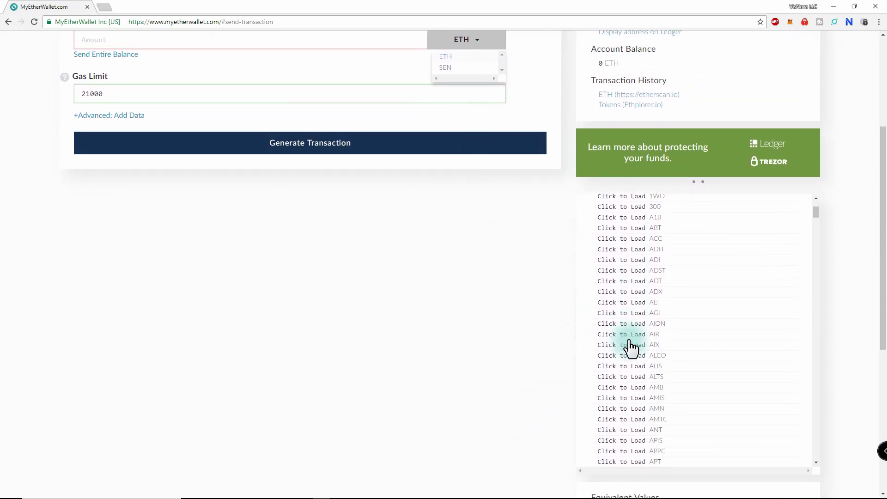
{"action": "scroll", "coordinate": [631, 347], "scroll_direction": "down", "scroll_amount": 15}
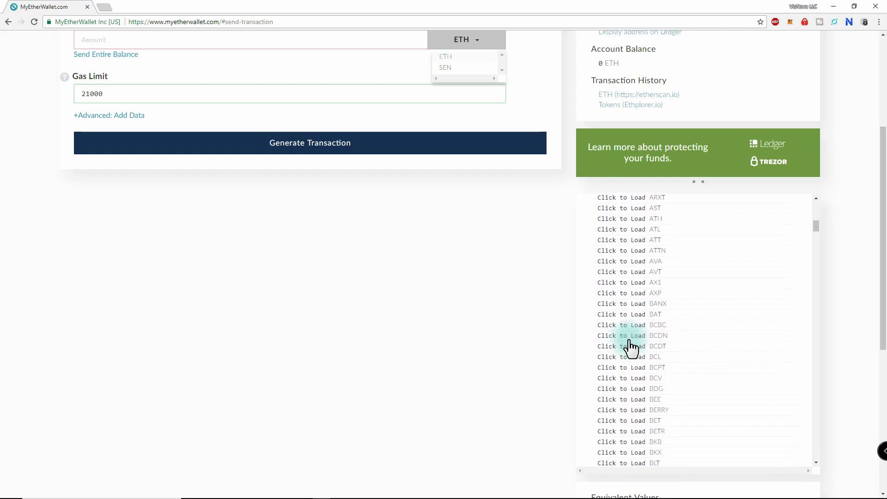
{"action": "scroll", "coordinate": [631, 348], "scroll_direction": "down", "scroll_amount": 15}
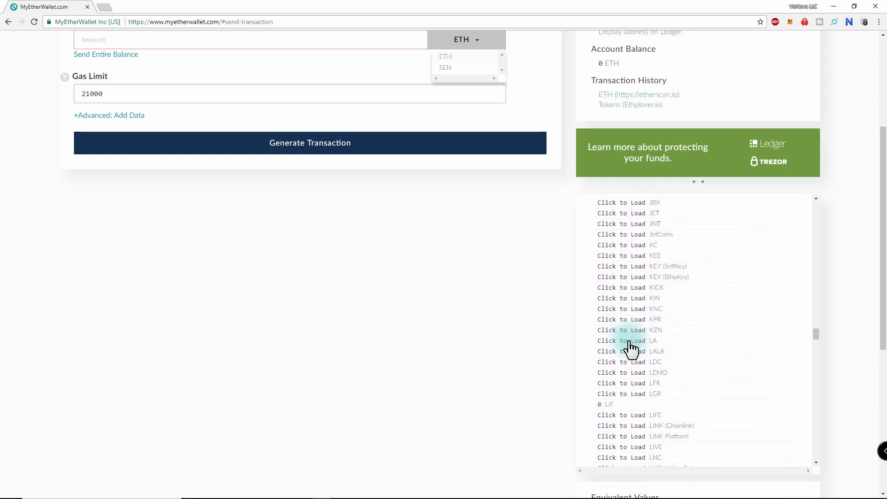
{"action": "scroll", "coordinate": [631, 349], "scroll_direction": "down", "scroll_amount": 5}
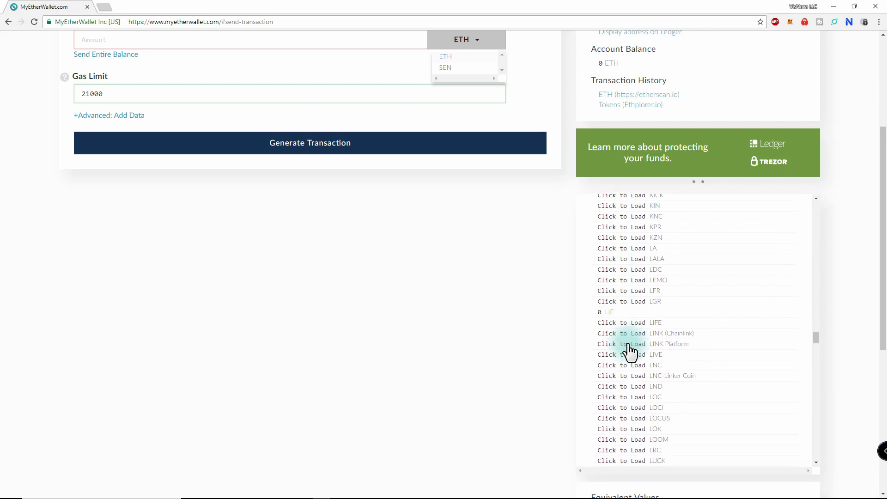
{"action": "left_click", "coordinate": [627, 335]}
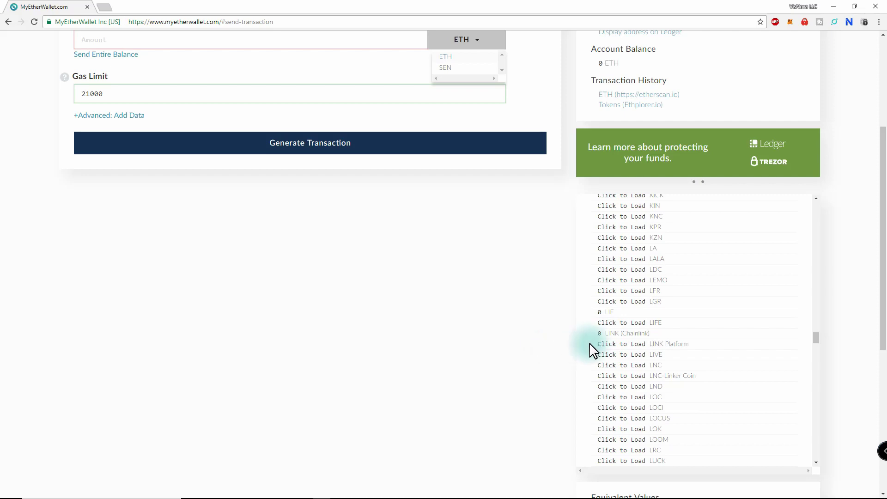
{"action": "scroll", "coordinate": [515, 358], "scroll_direction": "up", "scroll_amount": 4}
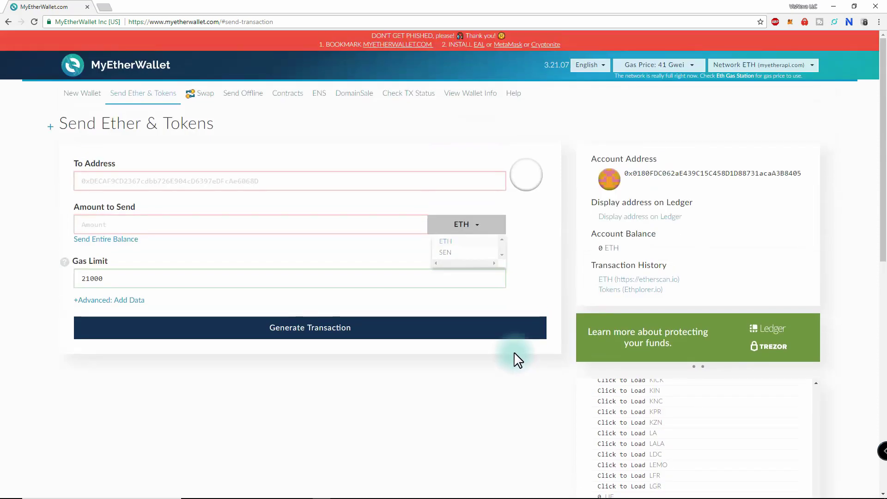